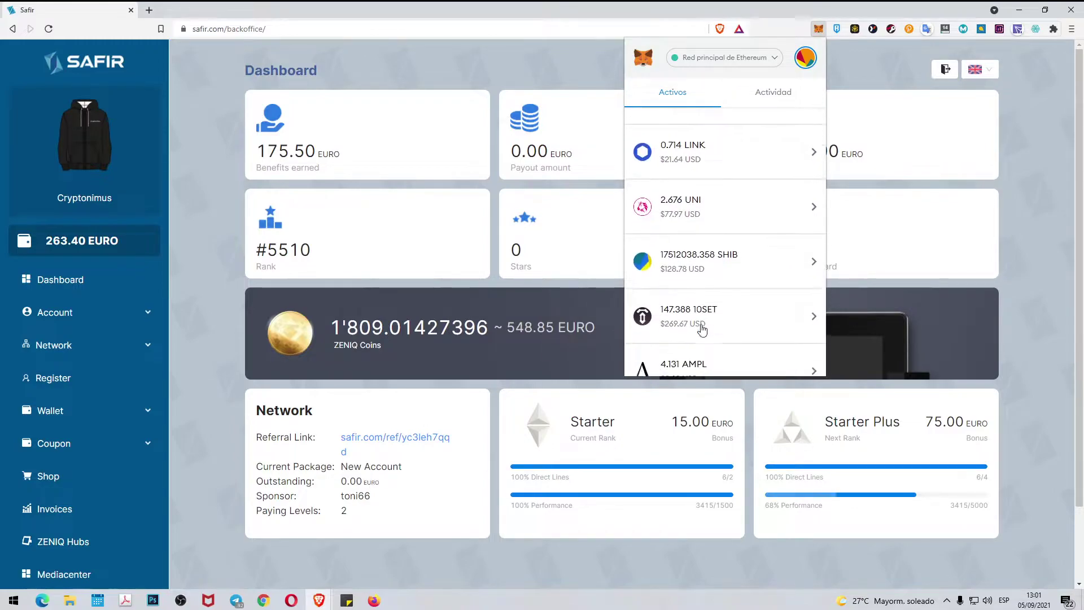
# Review MetaMask's tokens down to 4.131 AMPL and 0 CMG, then open a new browser tab
pyautogui.scroll(1, 706, 325)
pyautogui.scroll(1, 714, 313)
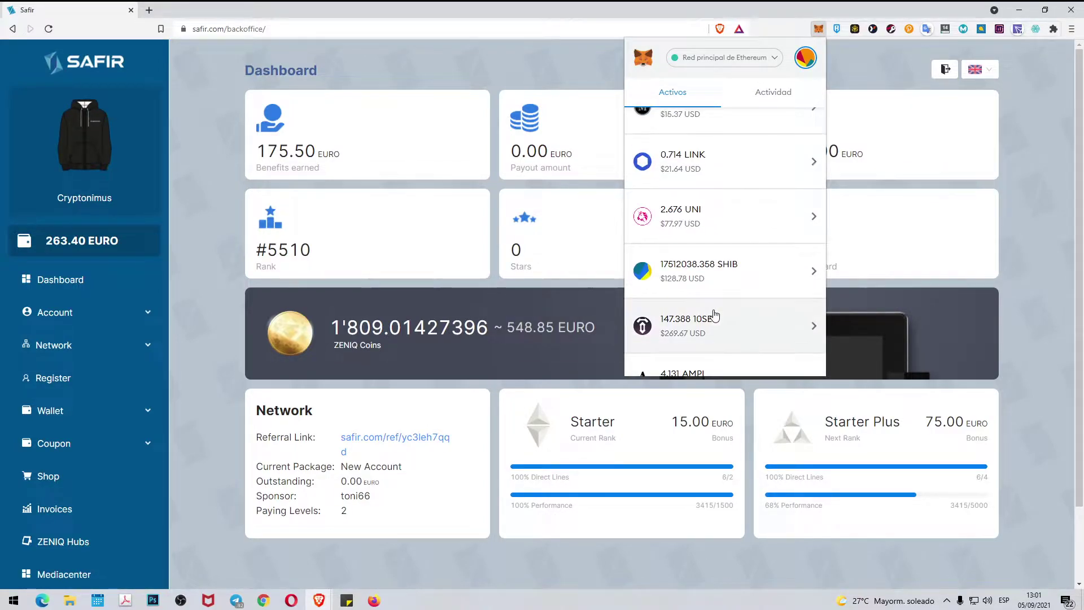
pyautogui.scroll(-1, 757, 293)
pyautogui.scroll(-2, 758, 296)
pyautogui.scroll(1, 758, 296)
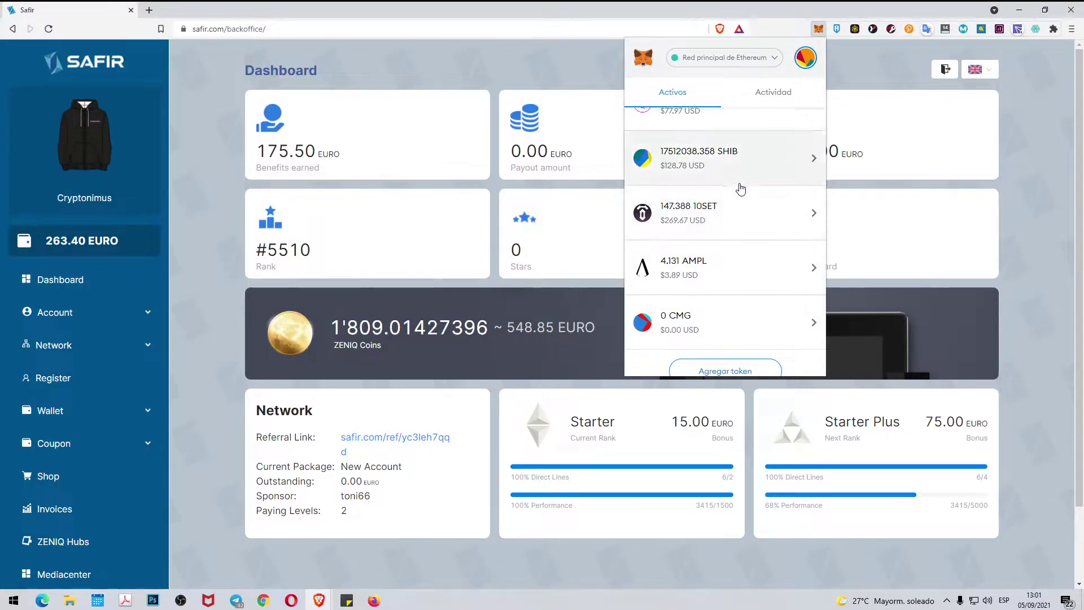
pyautogui.scroll(-1, 735, 294)
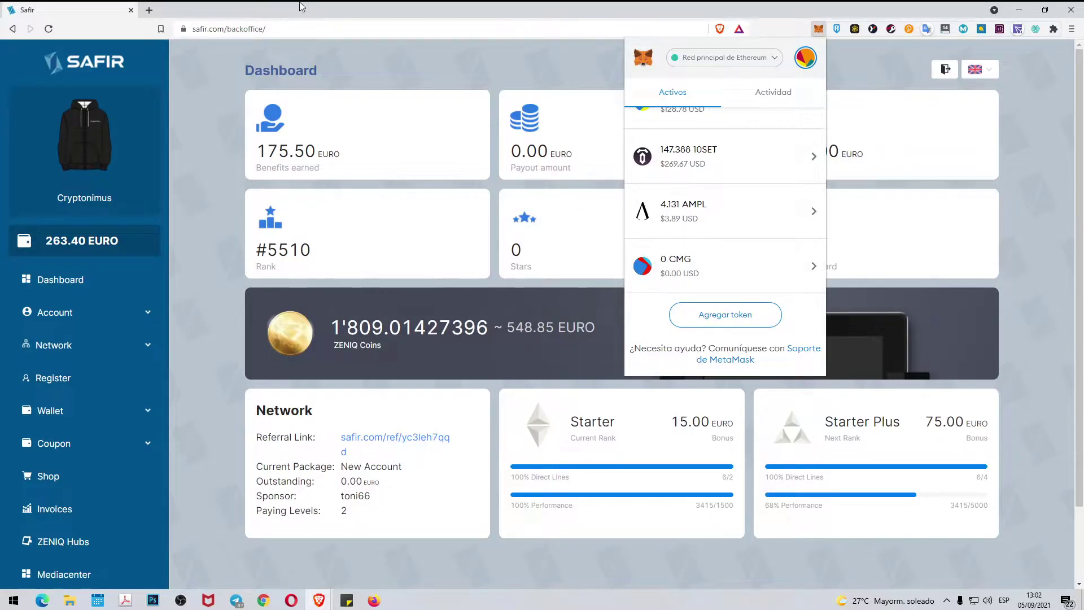
pyautogui.click(149, 10)
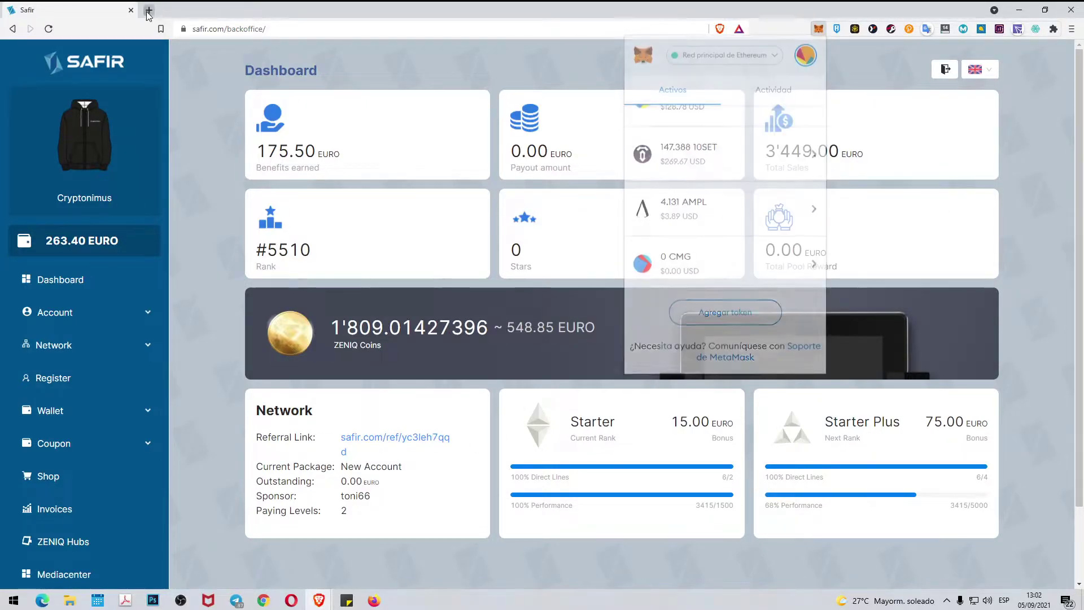
# Search Google for 'zeniq price' and open the Nomics ZENIQ price page
pyautogui.write('m')
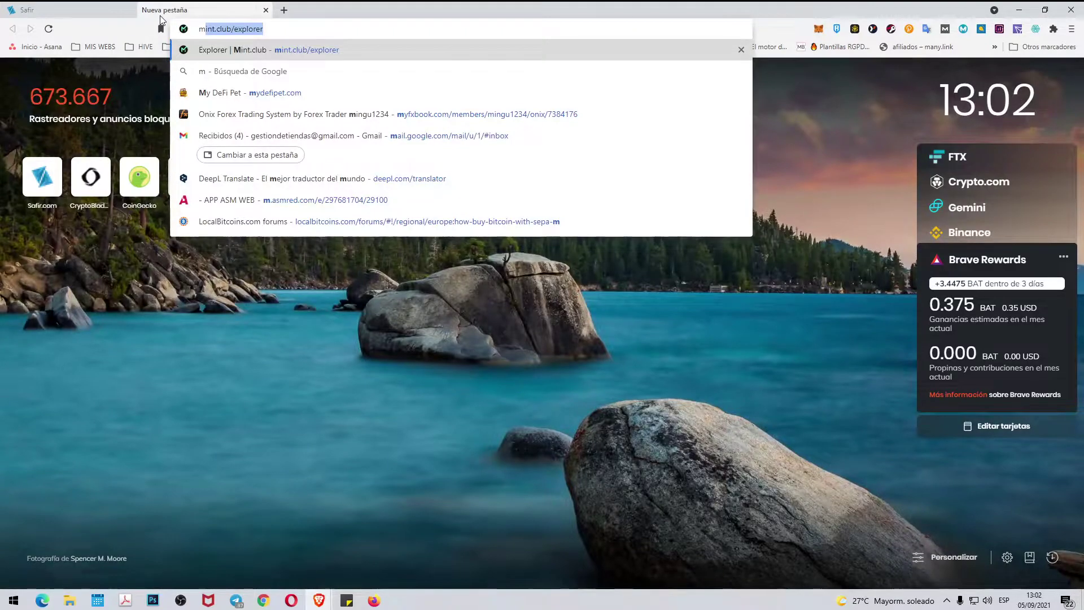
pyautogui.press('BackSpace')
pyautogui.press('BackSpace')
pyautogui.write('zen')
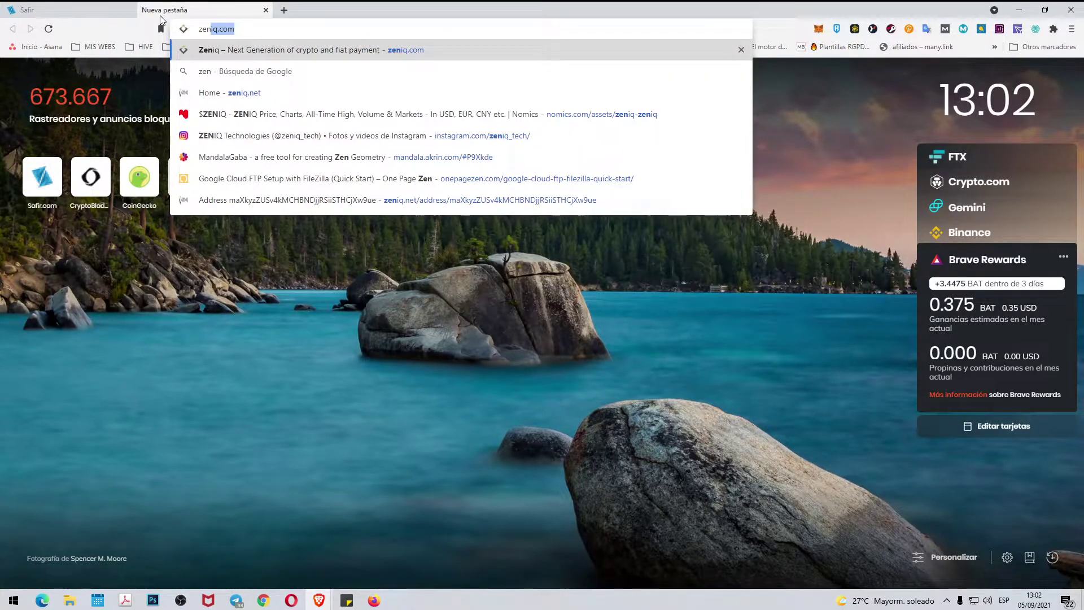
pyautogui.write('iq')
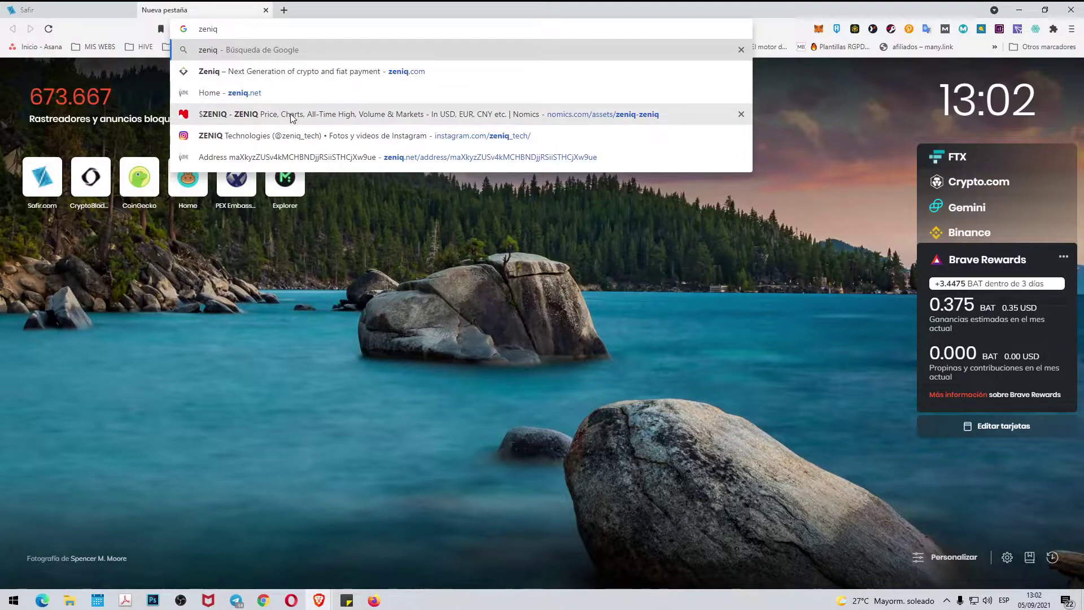
pyautogui.doubleClick(238, 29)
pyautogui.write('zeniq price')
pyautogui.press('Return')
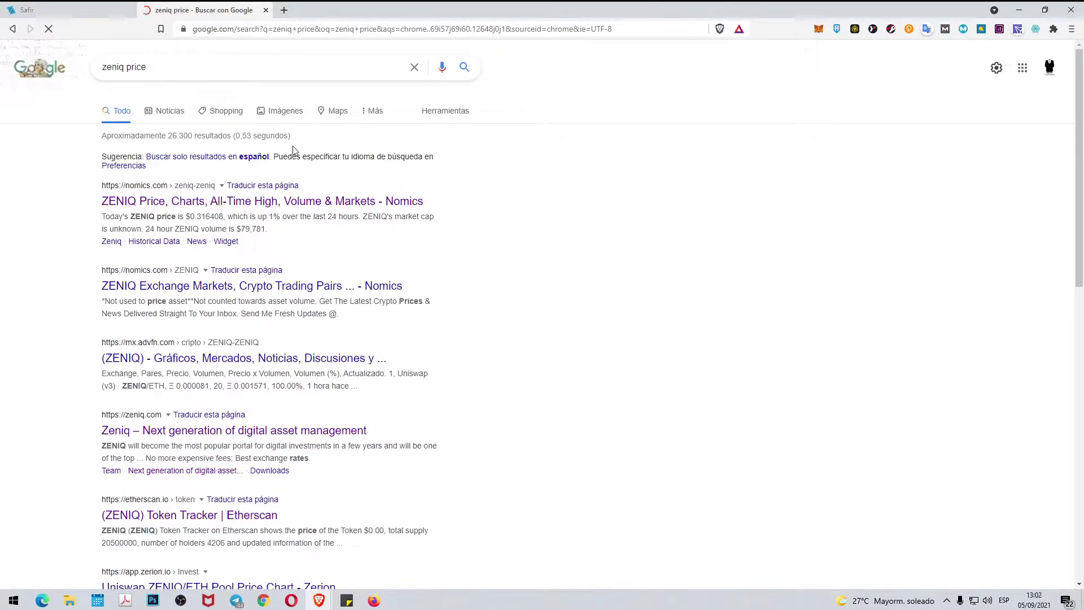
pyautogui.click(146, 204)
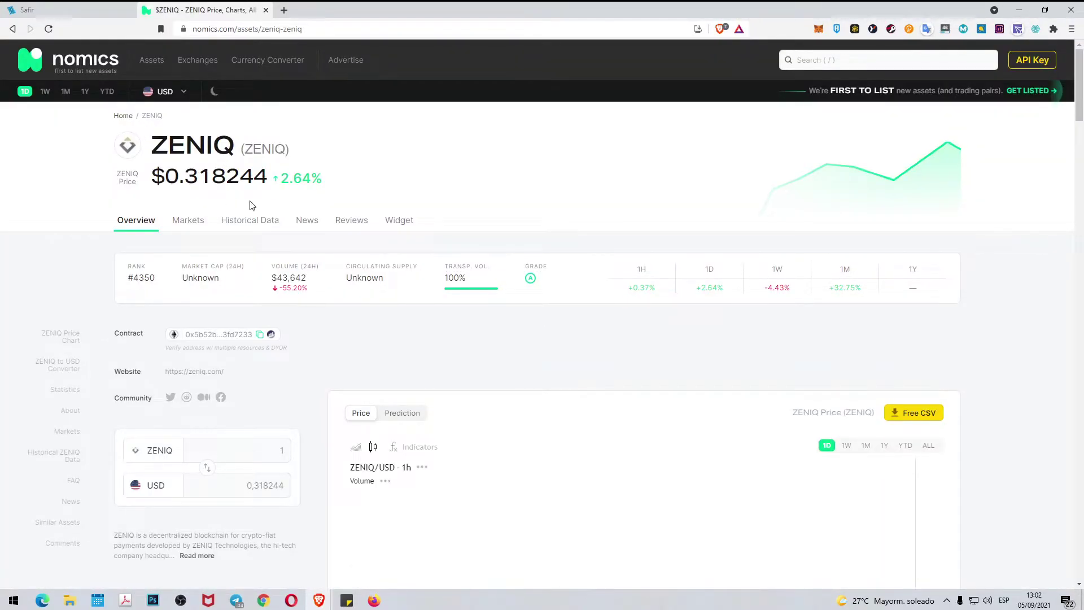
# Copy the ZENIQ contract address on Nomics and open its Etherscan token tracker
pyautogui.click(259, 335)
pyautogui.click(272, 335)
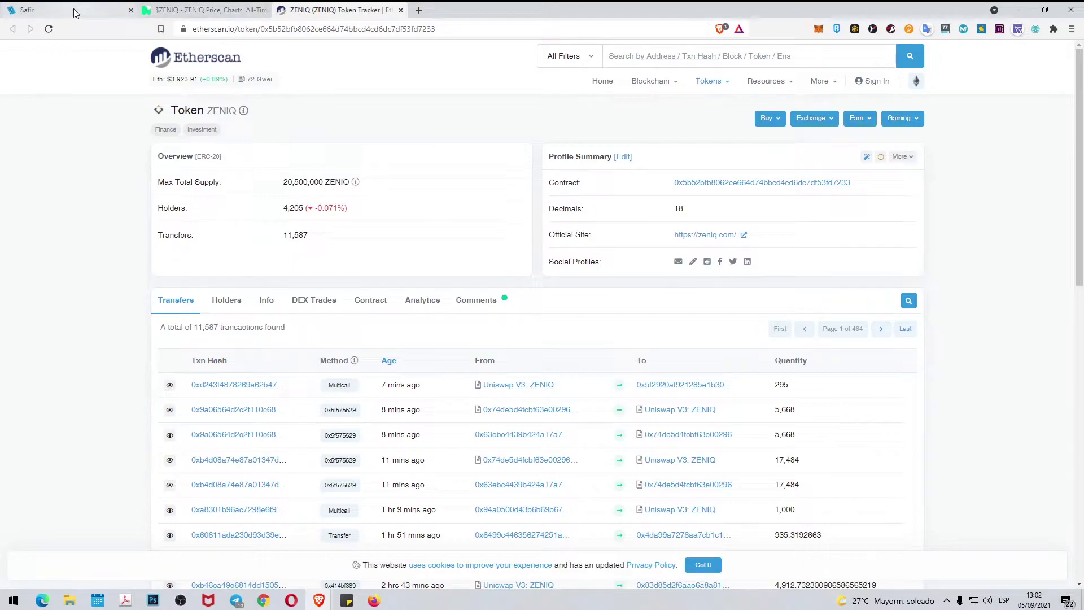
# Open the MetaMask wallet in an expanded full-tab view and scroll to its token list
pyautogui.click(818, 34)
pyautogui.click(815, 97)
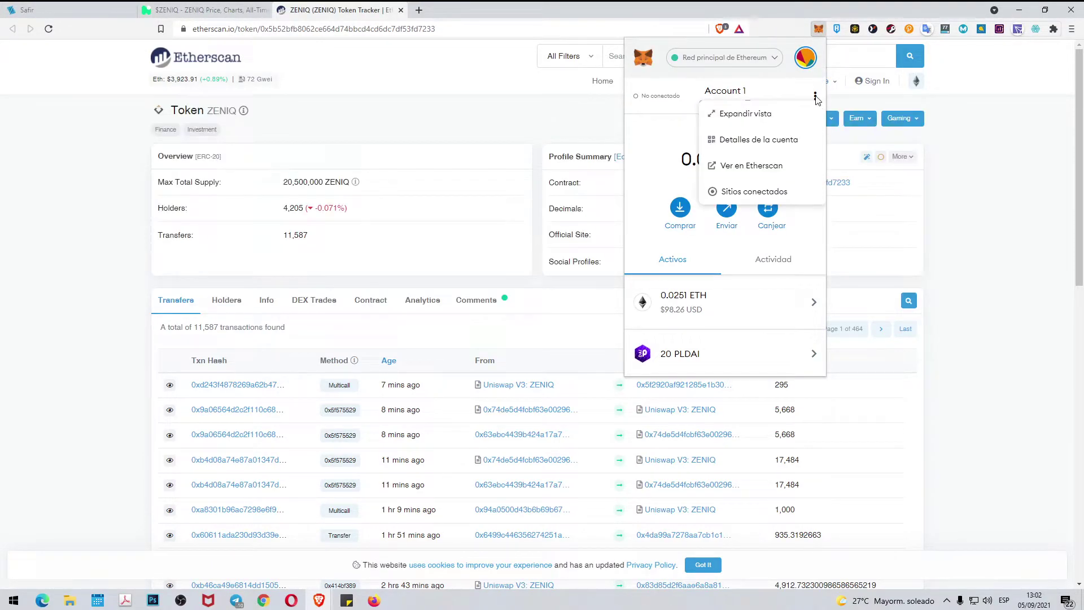
pyautogui.click(745, 114)
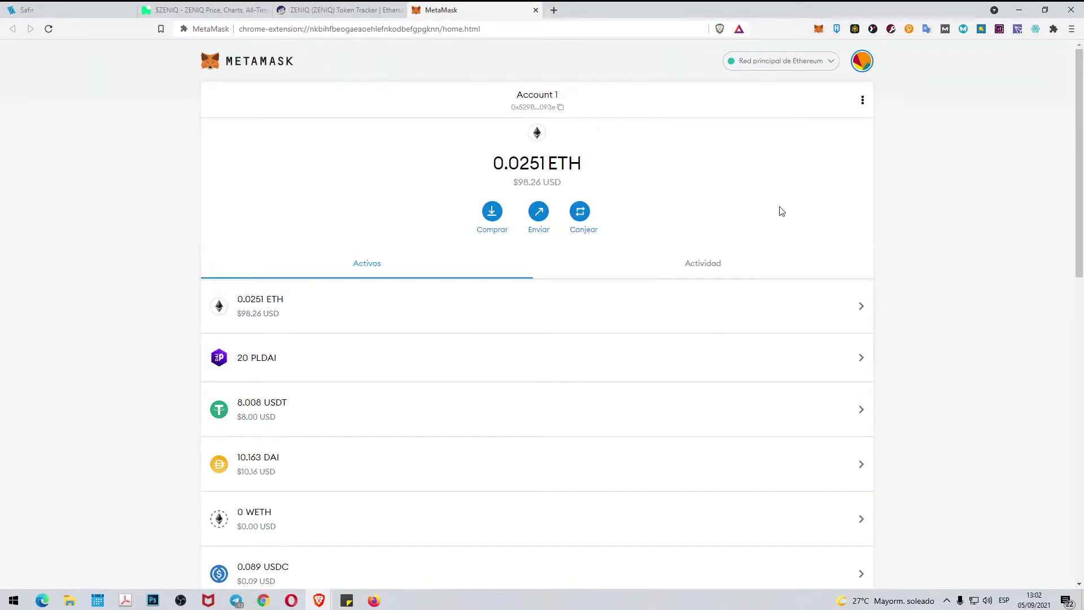
pyautogui.scroll(-7, 621, 360)
pyautogui.scroll(-6, 621, 360)
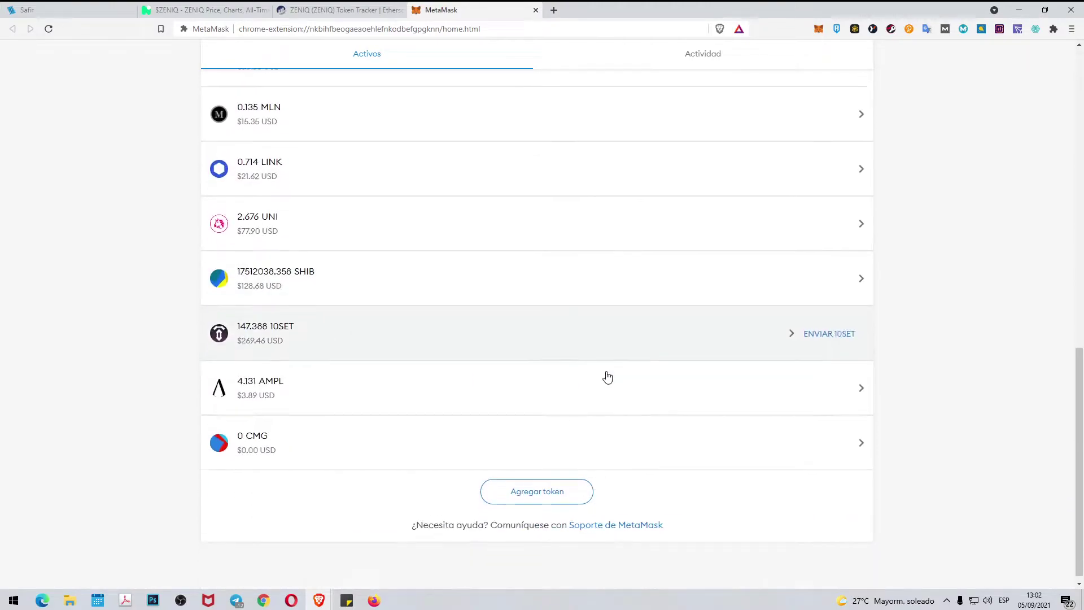
# Add ZENIQ as a custom token using the pasted contract address
pyautogui.click(539, 486)
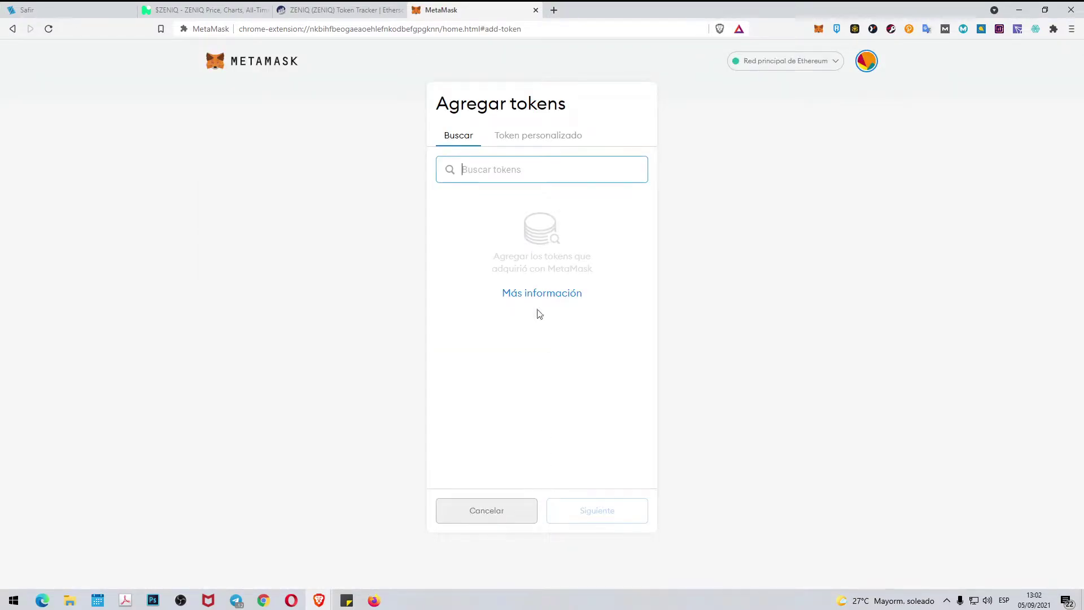
pyautogui.click(538, 138)
pyautogui.hotkey('ctrl', 'v')
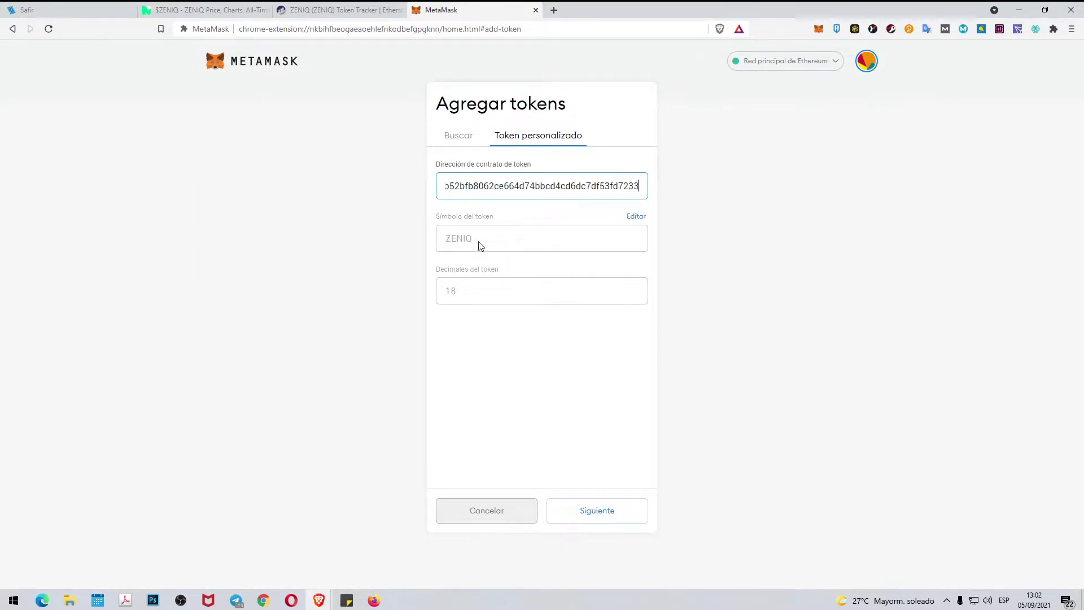
pyautogui.click(605, 511)
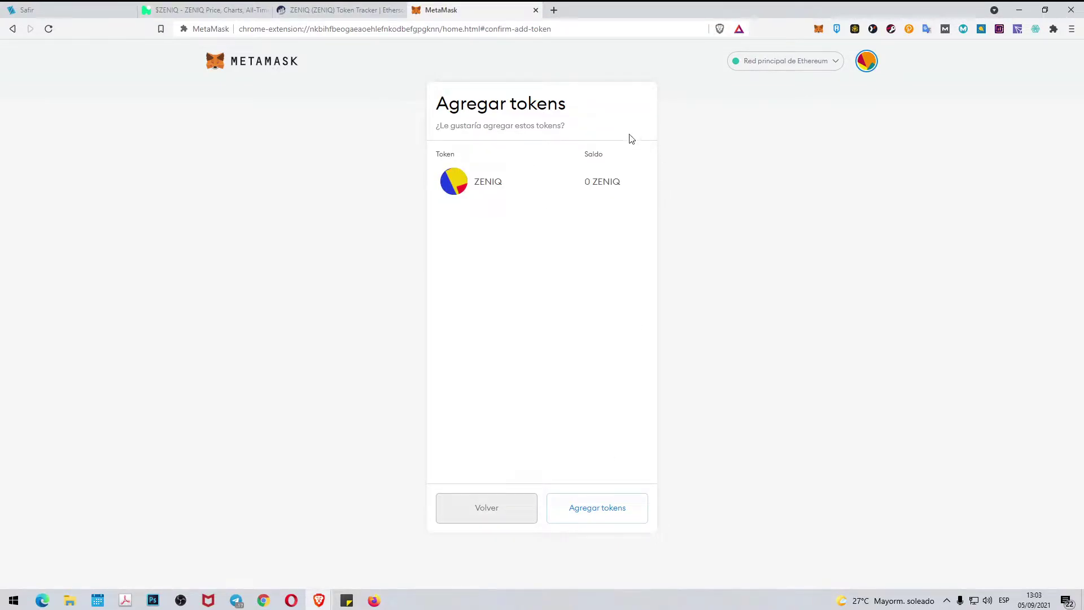
pyautogui.click(608, 510)
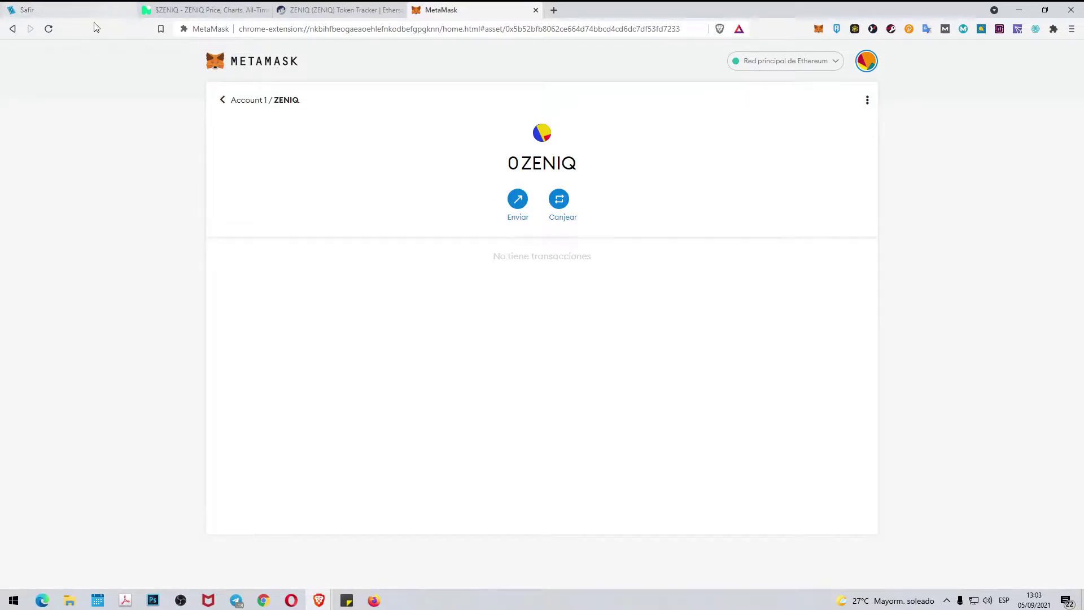
pyautogui.click(818, 31)
# Copy the MetaMask account address and open the ZENIQ withdrawal form in Safir
pyautogui.click(725, 97)
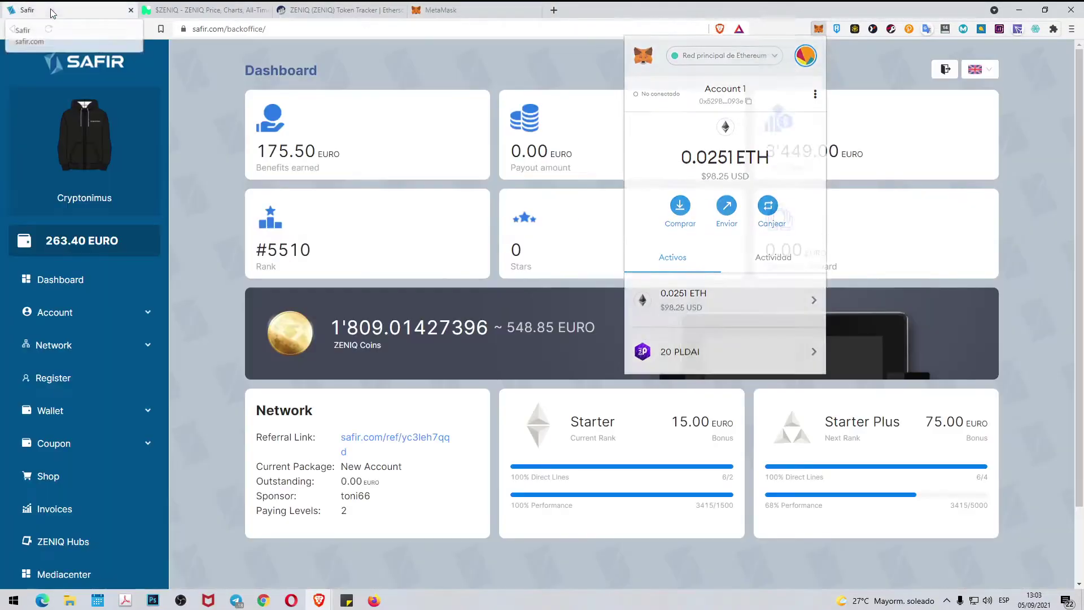
pyautogui.click(34, 10)
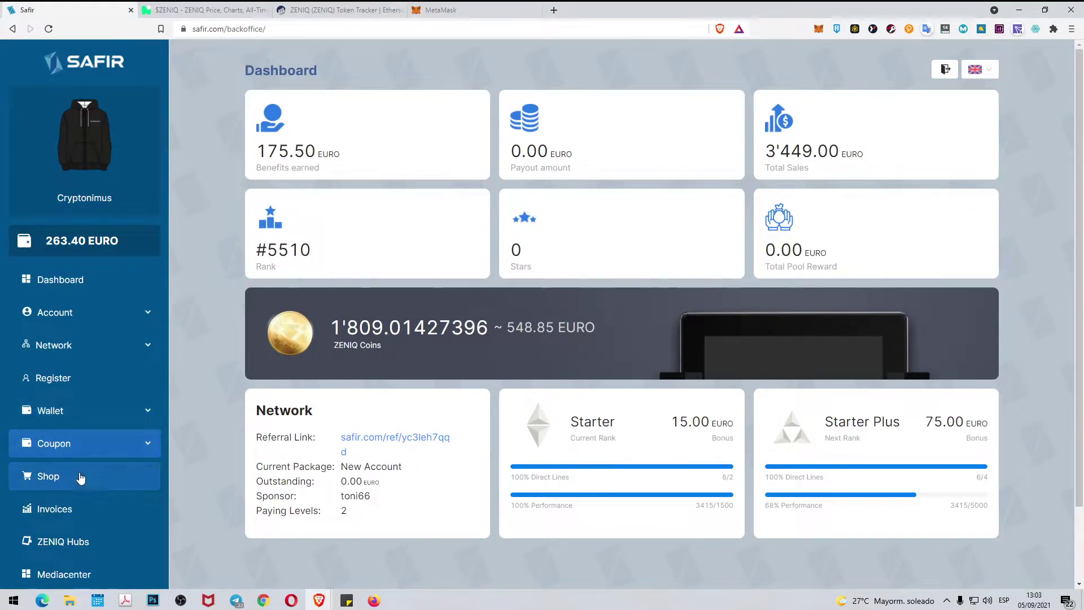
pyautogui.scroll(-2, 81, 477)
pyautogui.click(84, 454)
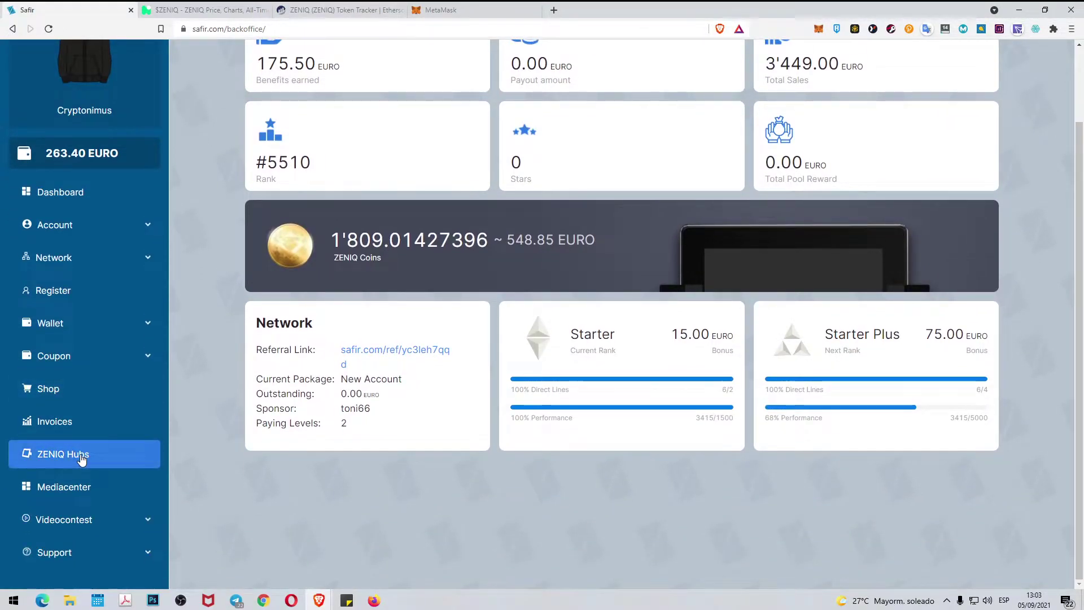
pyautogui.click(83, 331)
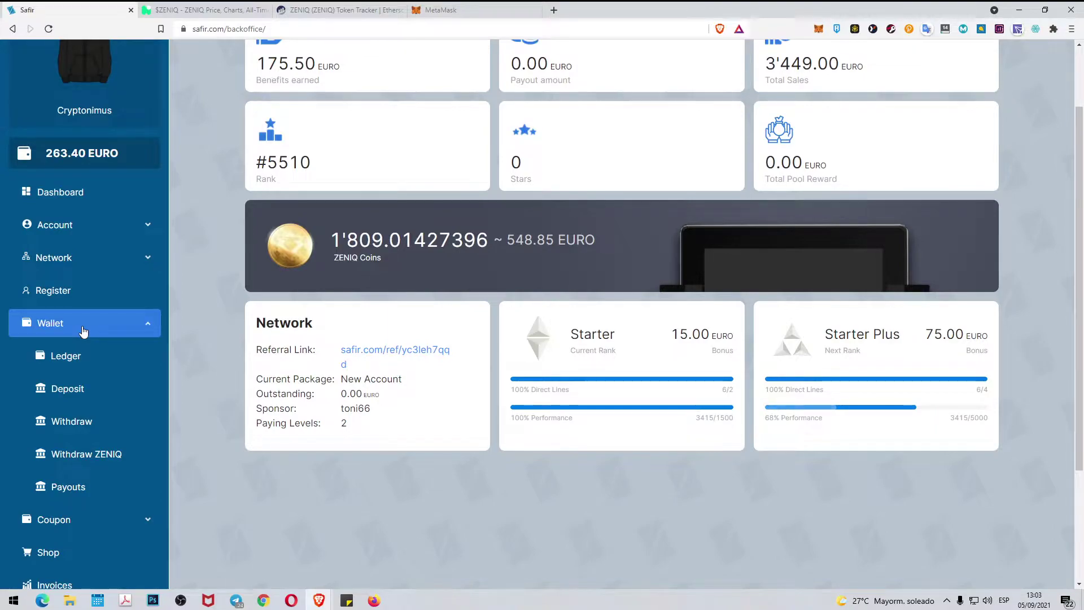
pyautogui.click(111, 467)
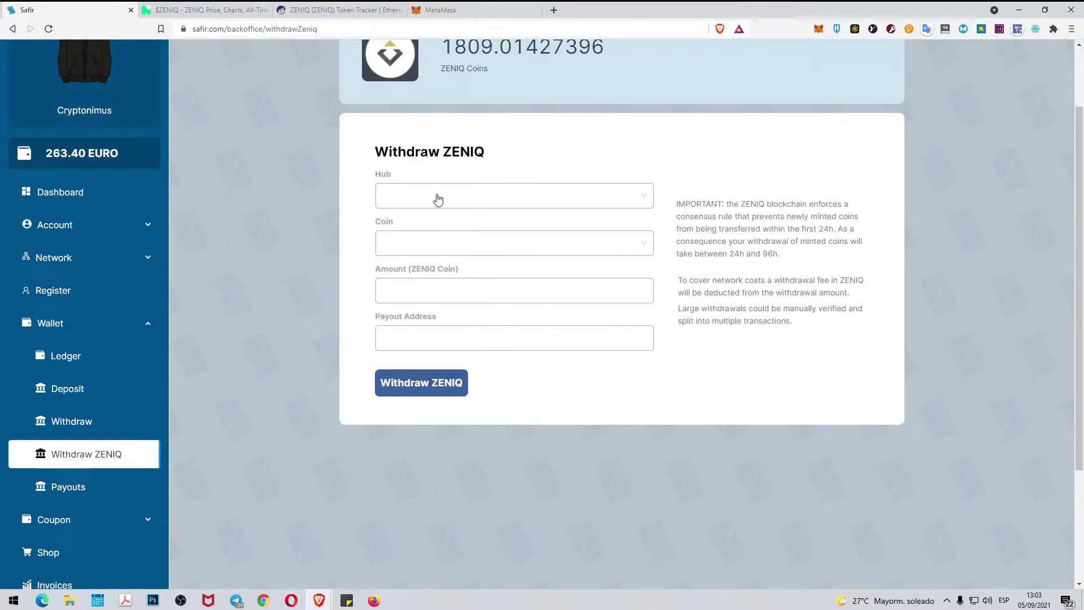
# Withdraw 1798 ZENIQ Token (ERC20) from the only hub to the pasted payout address
pyautogui.click(438, 199)
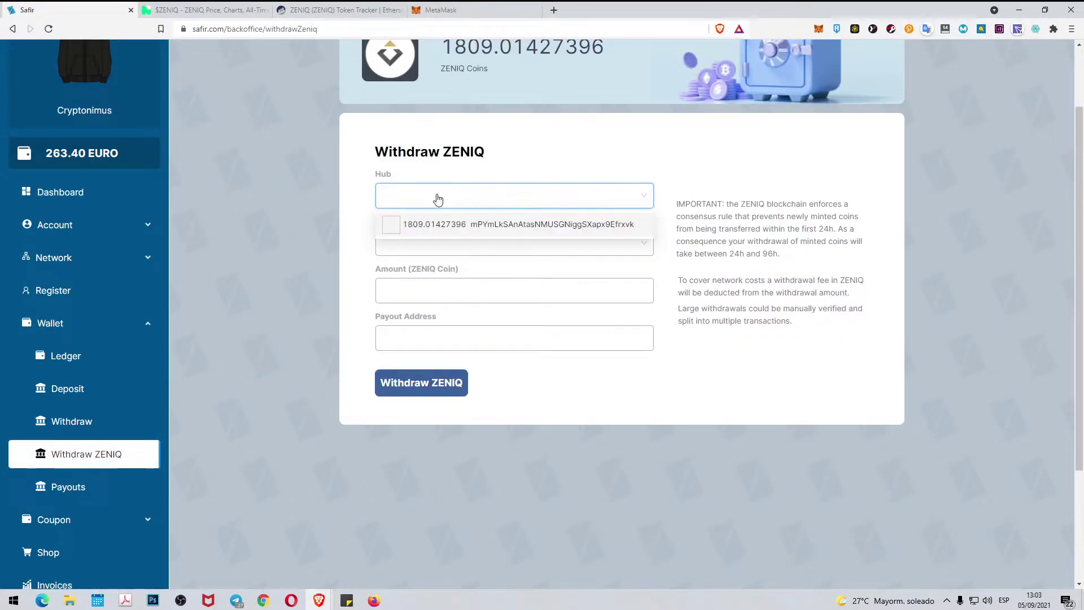
pyautogui.click(455, 225)
pyautogui.click(483, 247)
pyautogui.click(449, 289)
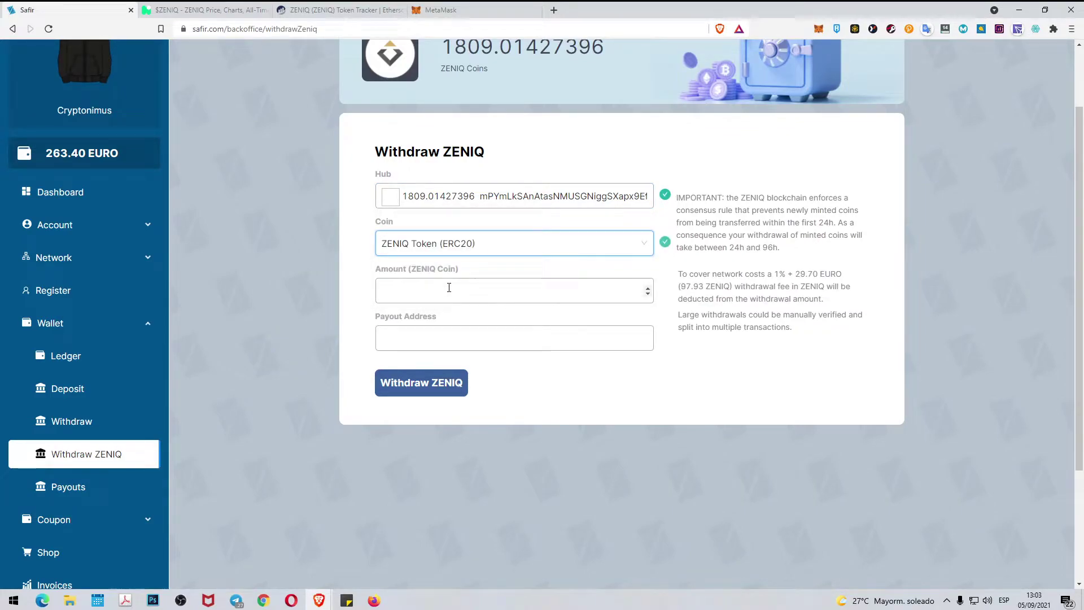
pyautogui.click(442, 290)
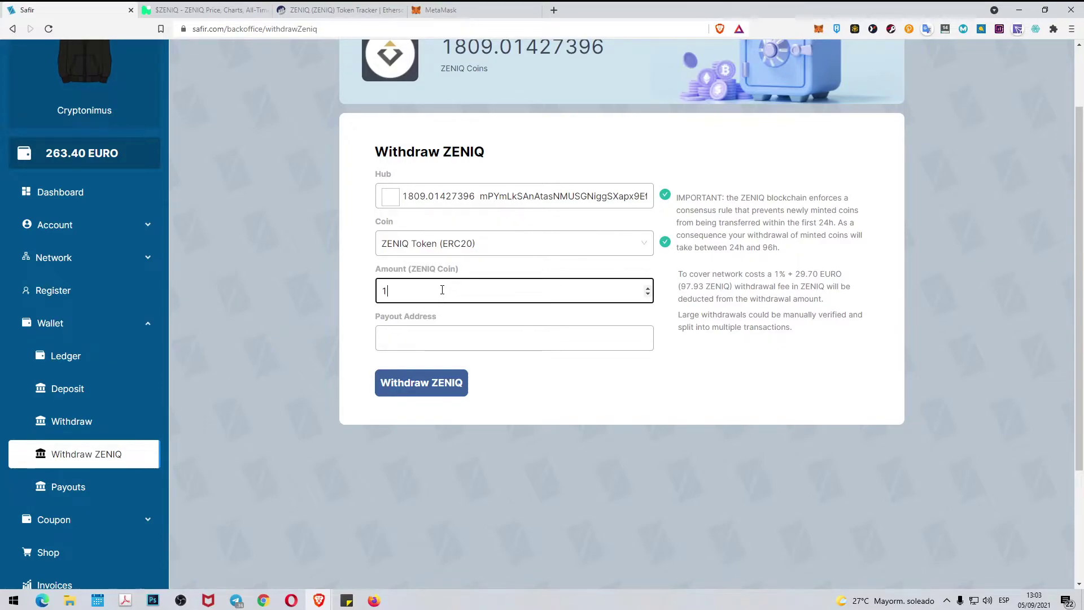
pyautogui.write('7')
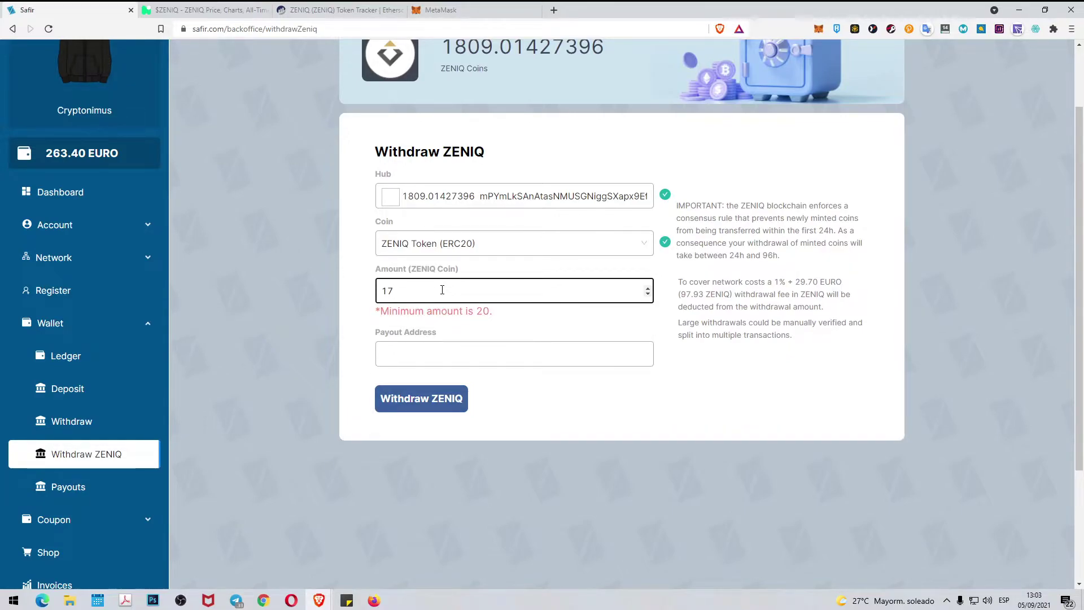
pyautogui.write('98')
pyautogui.click(495, 337)
pyautogui.hotkey('ctrl', 'v')
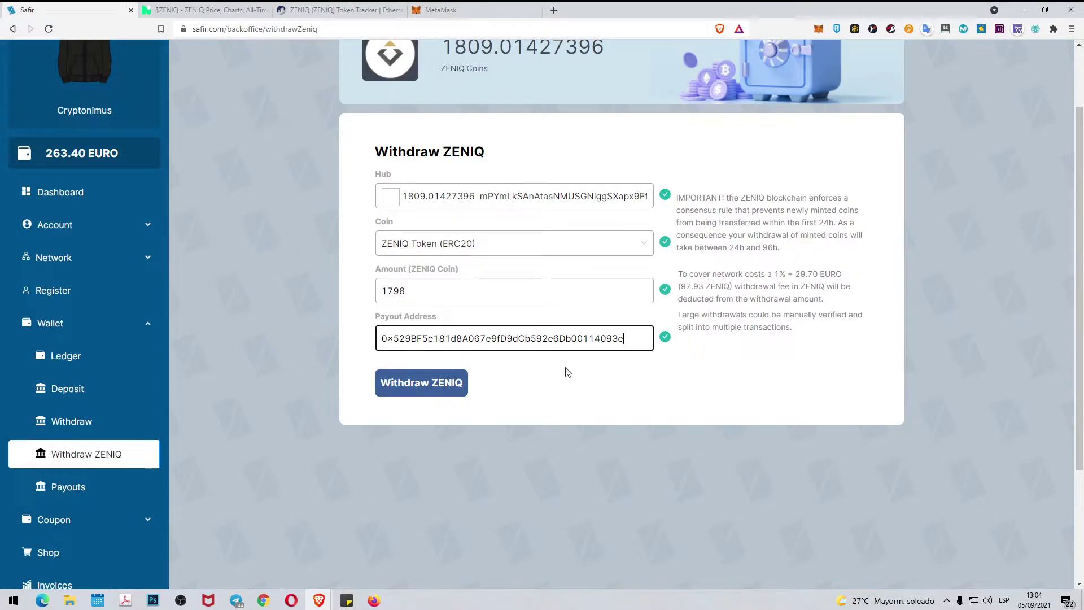
pyautogui.click(421, 384)
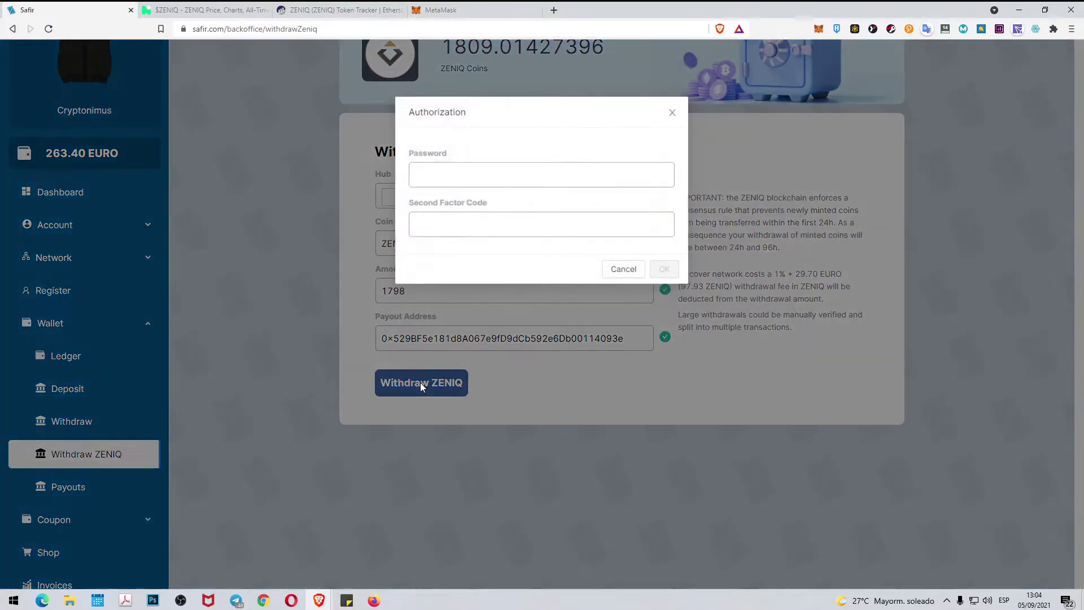
# Authorize the withdrawal with the saved account password and the 2FA code, then close the confirmation
pyautogui.click(495, 176)
pyautogui.click(474, 205)
pyautogui.click(491, 223)
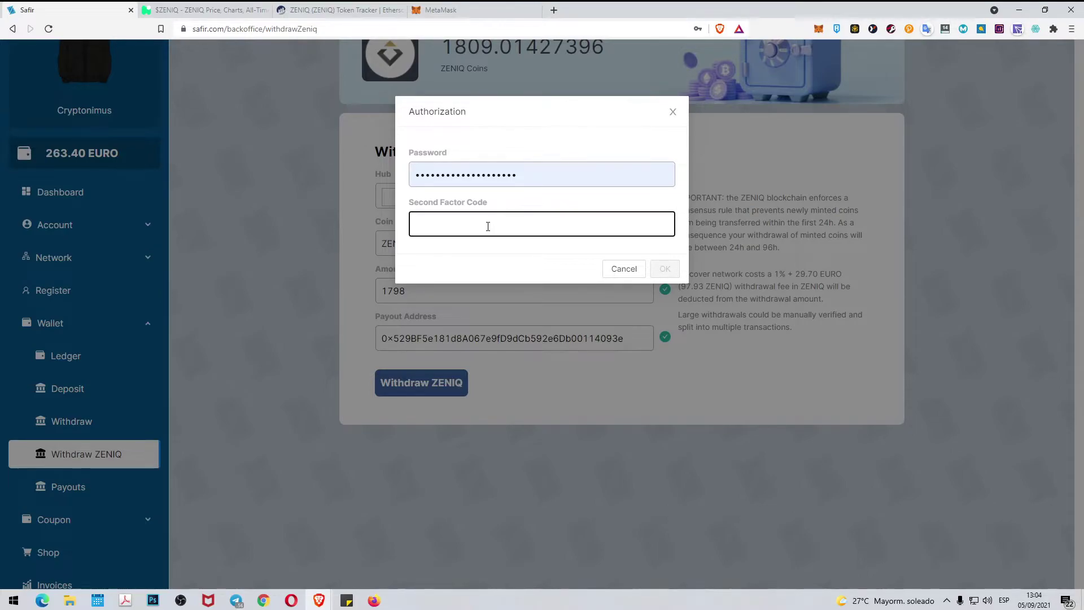
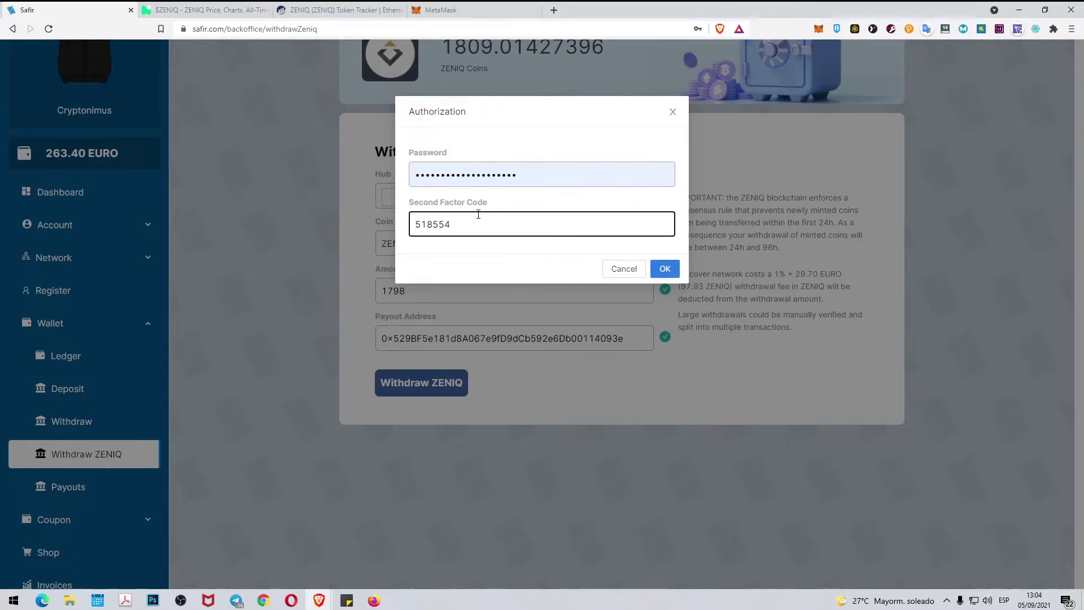
pyautogui.click(666, 270)
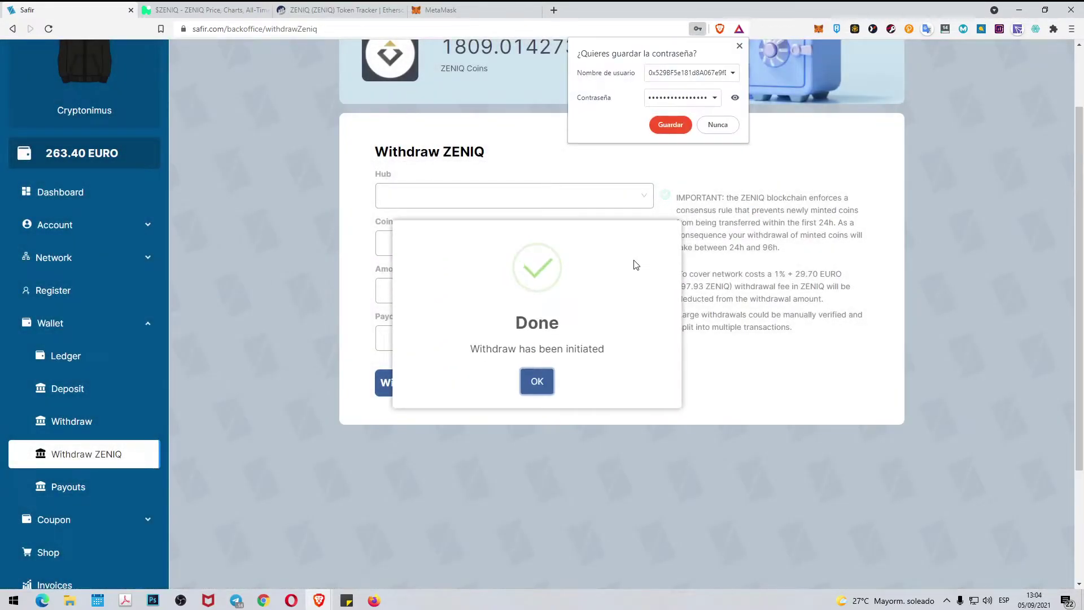
pyautogui.click(537, 382)
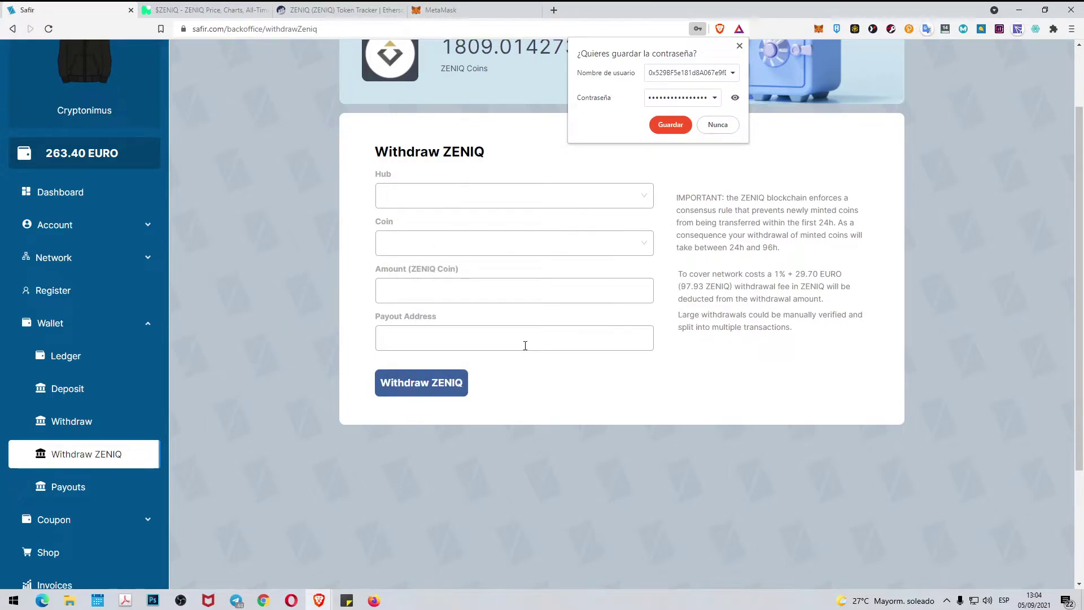
# Decline saving the password, go to ZENIQ Hubs, and open the hub wallet in the explorer
pyautogui.click(718, 125)
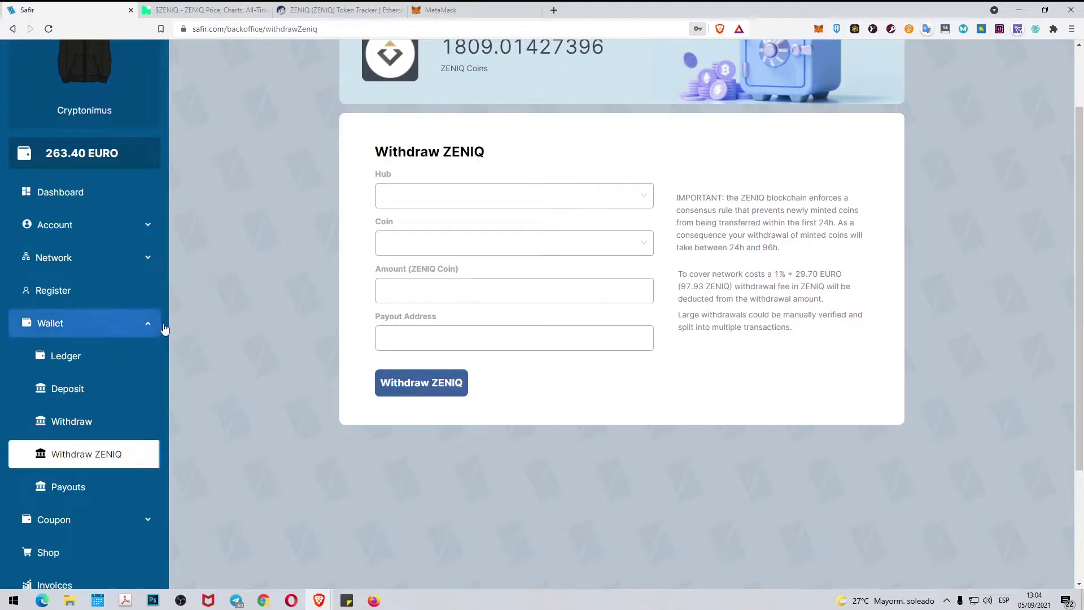
pyautogui.click(61, 195)
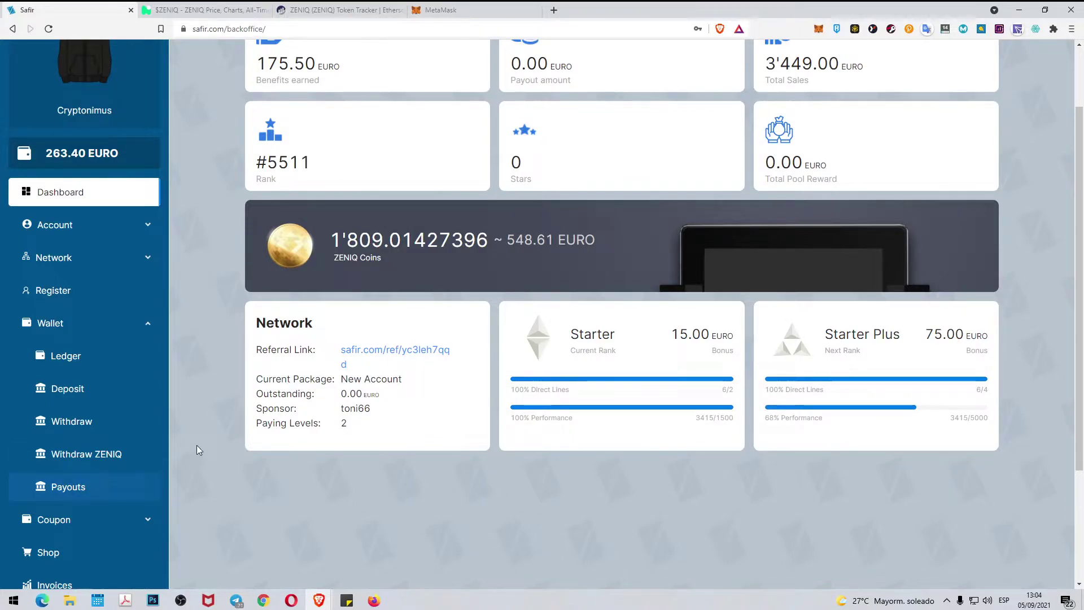
pyautogui.scroll(-3, 107, 520)
pyautogui.click(78, 467)
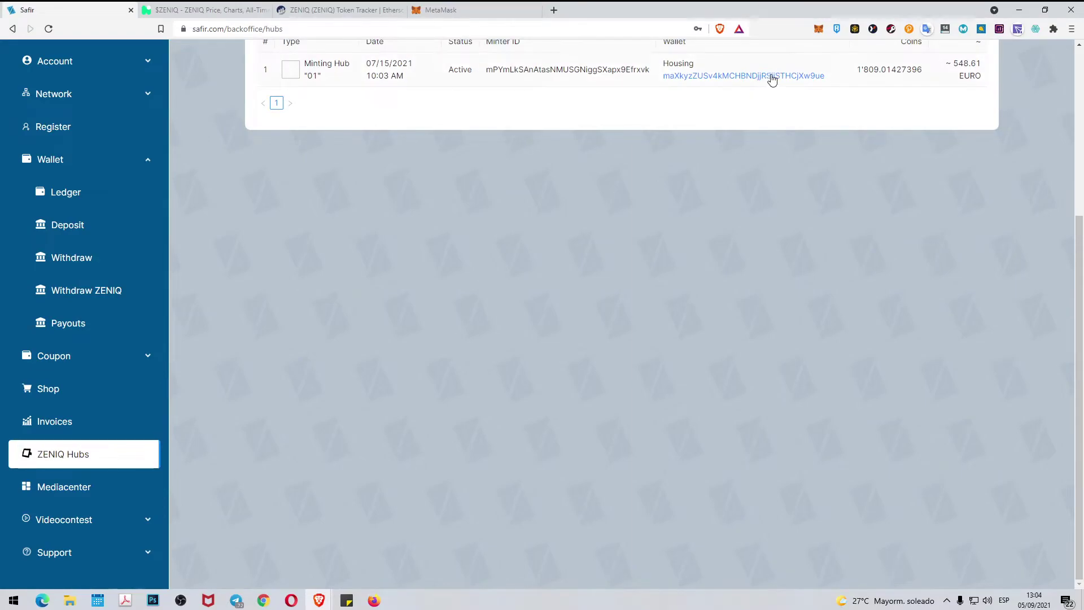
pyautogui.click(771, 77)
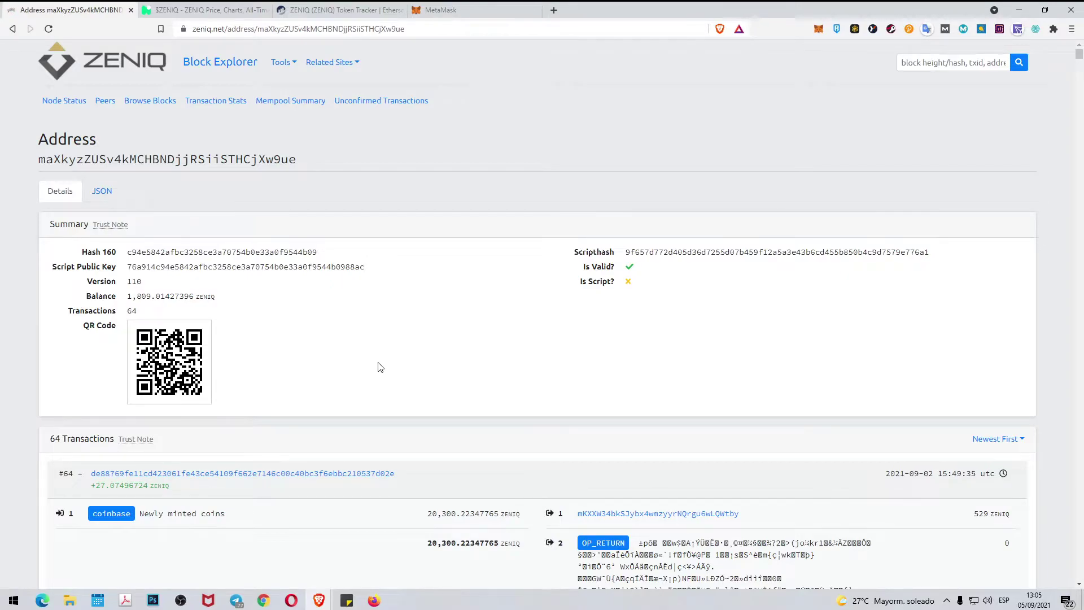
# Check the hub wallet's 1,809.01427396 ZENIQ balance and transactions, then return to the Nomics tab
pyautogui.scroll(-3, 380, 368)
pyautogui.scroll(3, 378, 365)
pyautogui.click(221, 10)
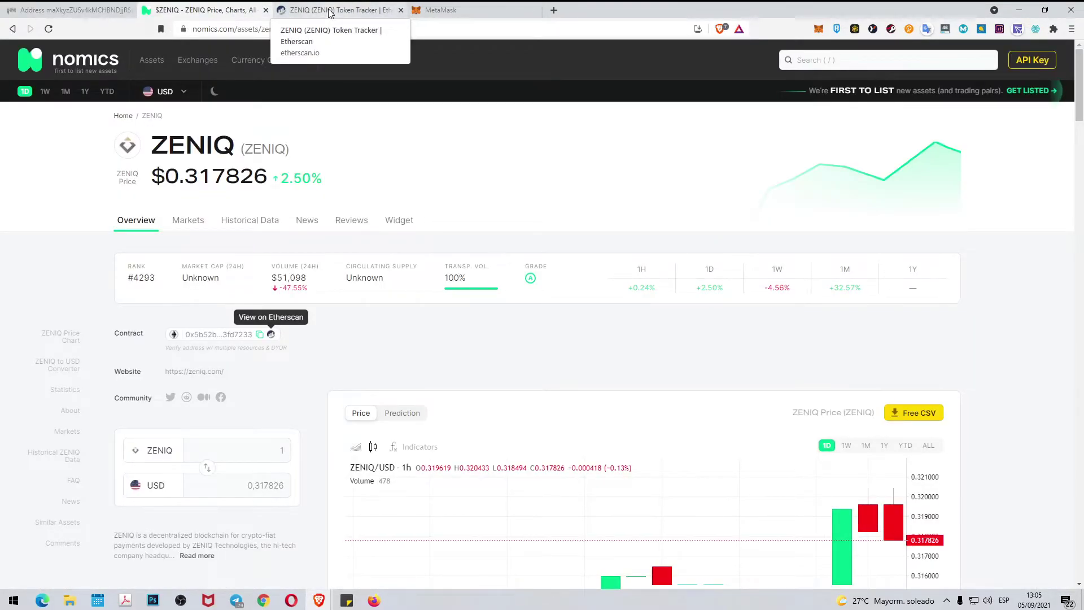
# View the Etherscan ZENIQ token tracker, then return to the Safir ZENIQ Hubs tab
pyautogui.click(330, 10)
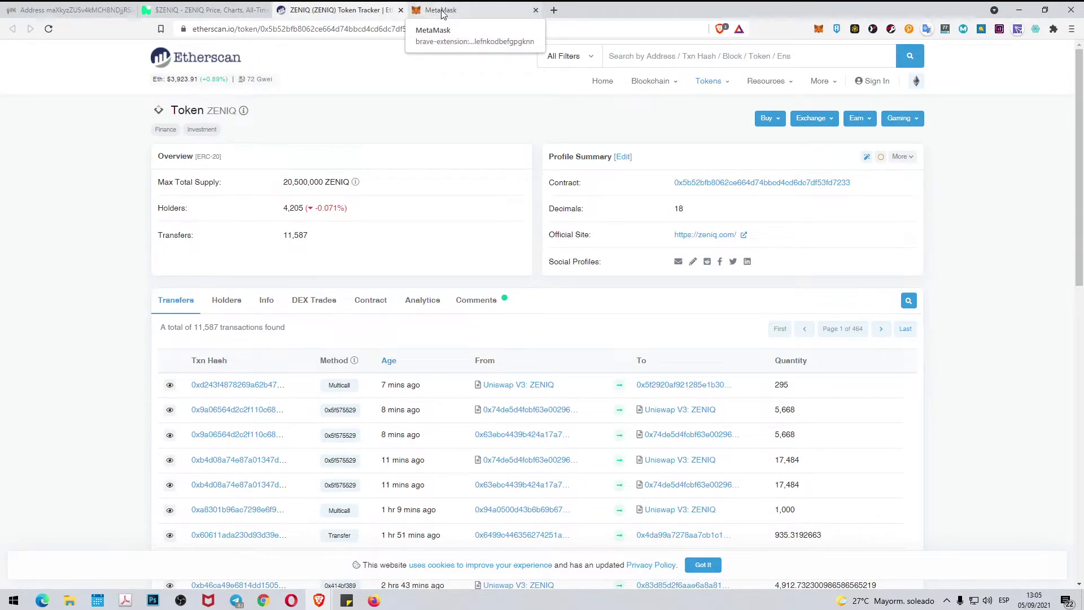
pyautogui.click(64, 10)
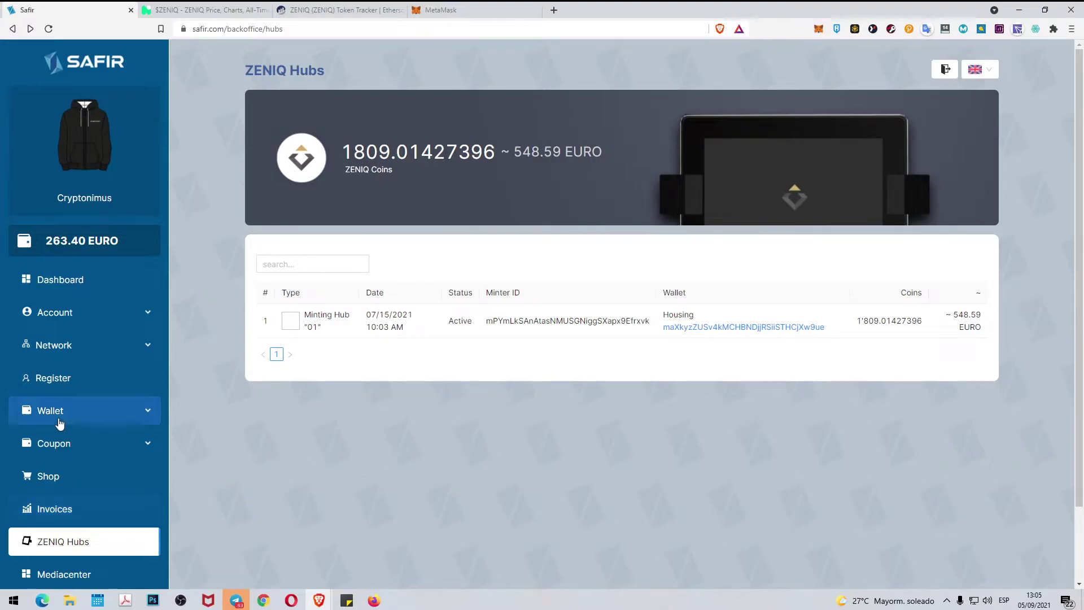
# Open the Wallet Withdraw page and select Bitcoin (BTC) as the coin
pyautogui.click(59, 420)
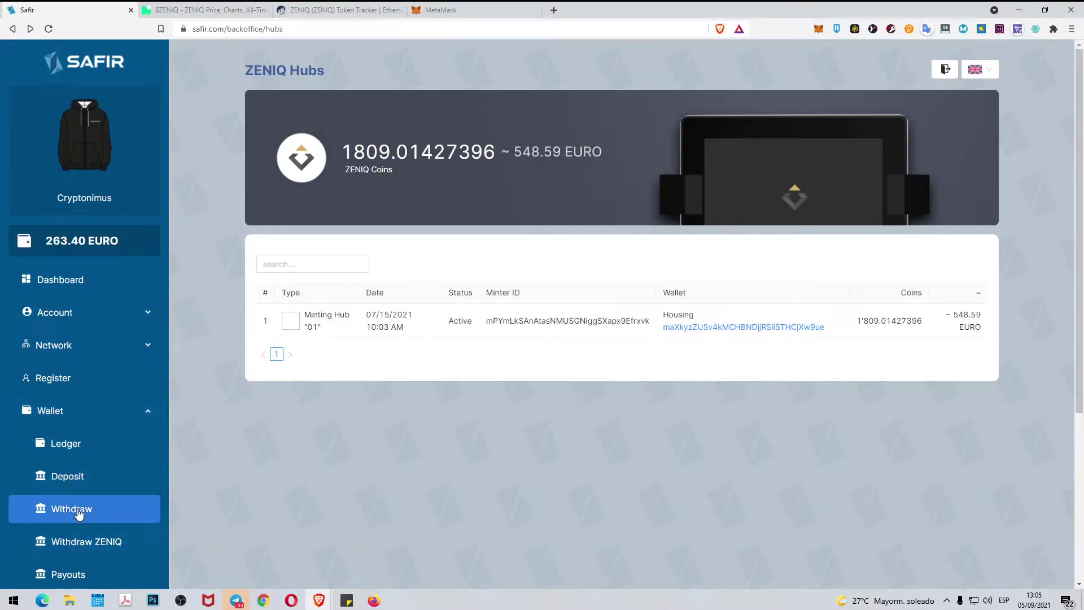
pyautogui.click(78, 509)
pyautogui.click(513, 285)
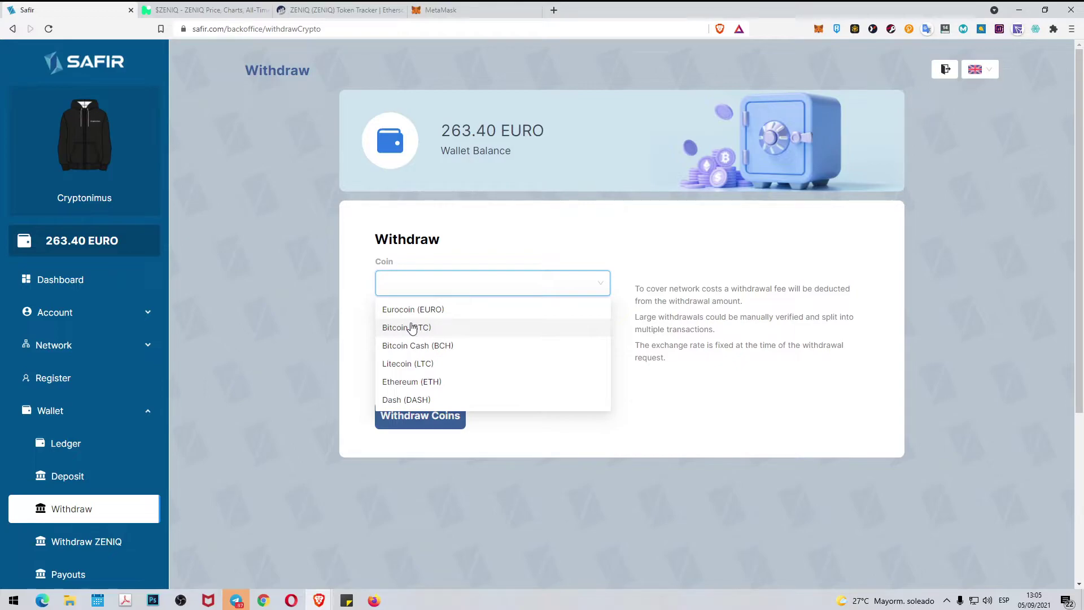
pyautogui.click(412, 328)
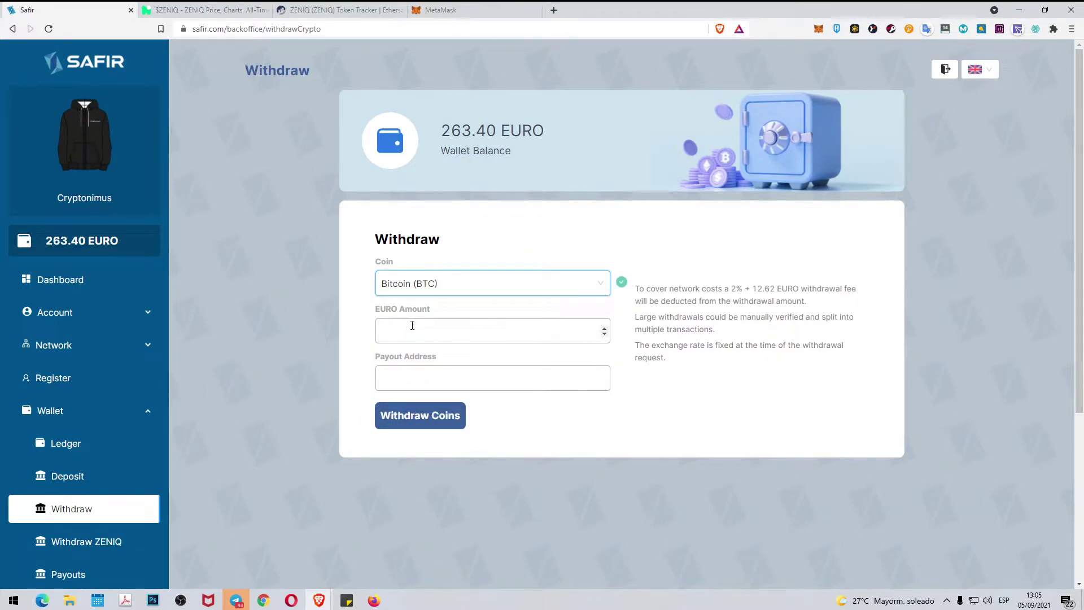
# Switch the coin to Litecoin (LTC), then Dash (DASH), and close the coin list unchanged
pyautogui.click(419, 282)
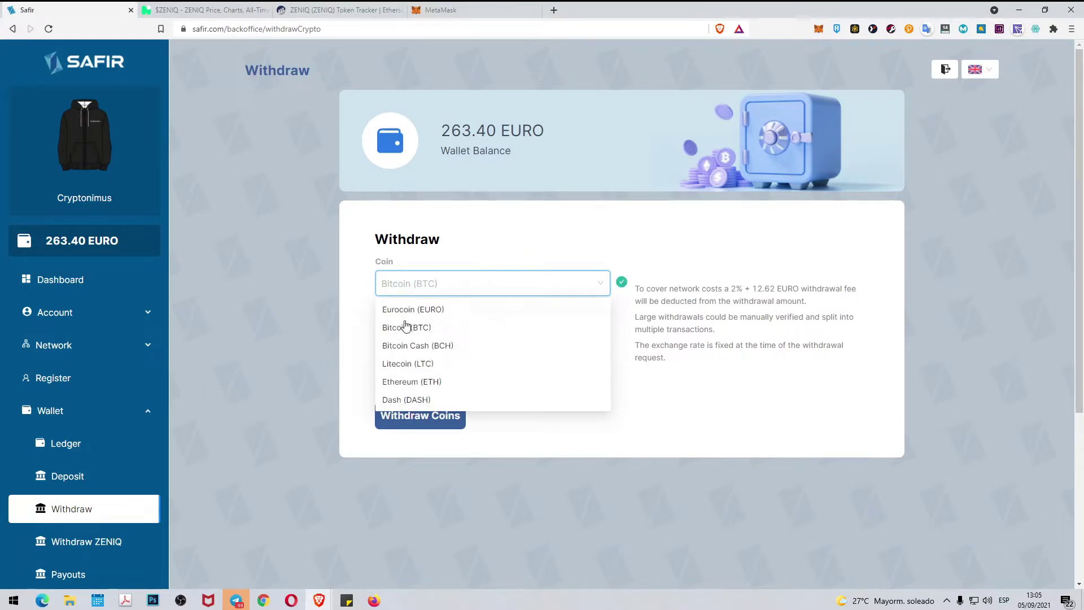
pyautogui.click(411, 366)
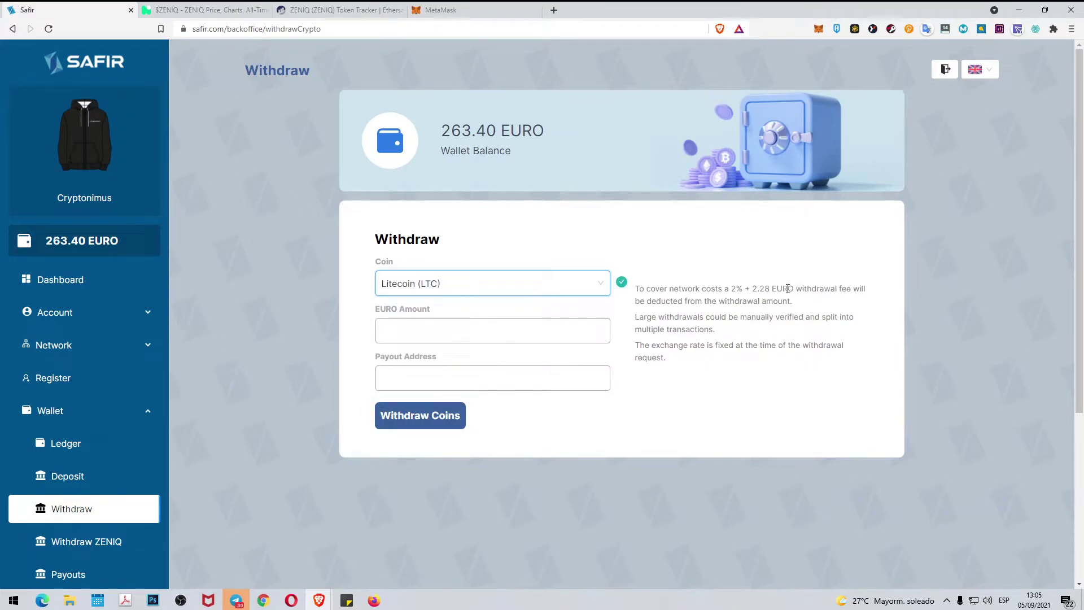
pyautogui.click(445, 285)
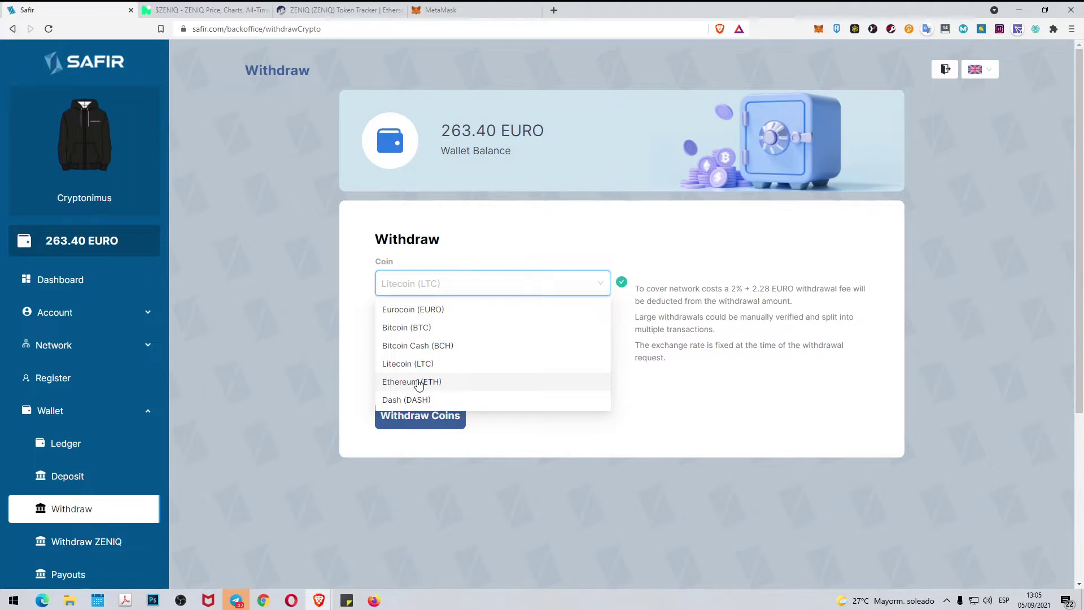
pyautogui.click(399, 399)
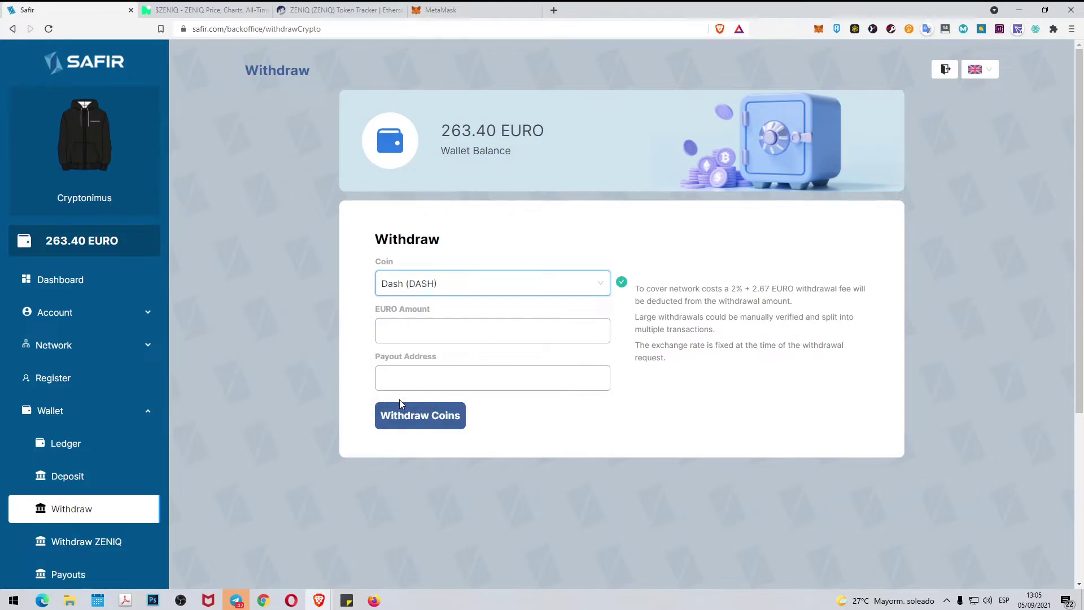
pyautogui.click(421, 287)
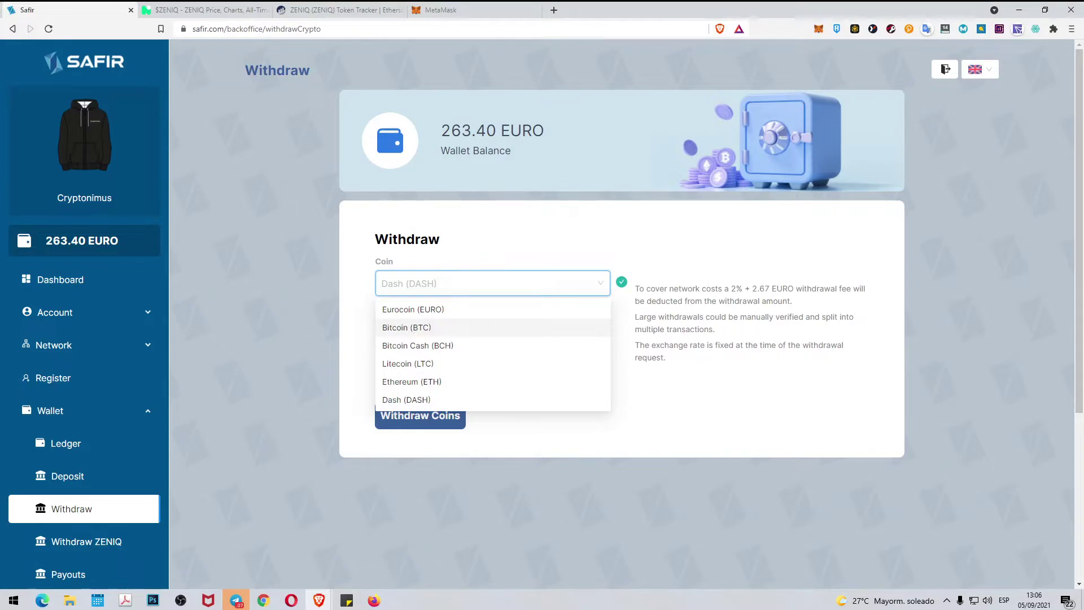
pyautogui.press('Escape')
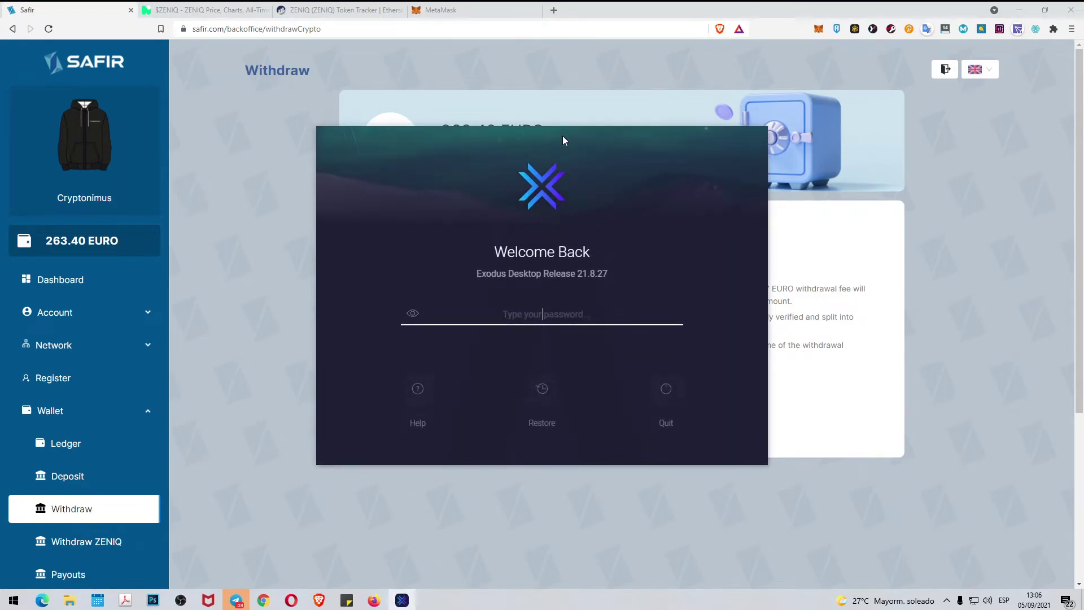
# Set Litecoin (LTC) as the Safir withdrawal coin, checking the Exodus wallet in between
pyautogui.hotkey('alt', 'Tab')
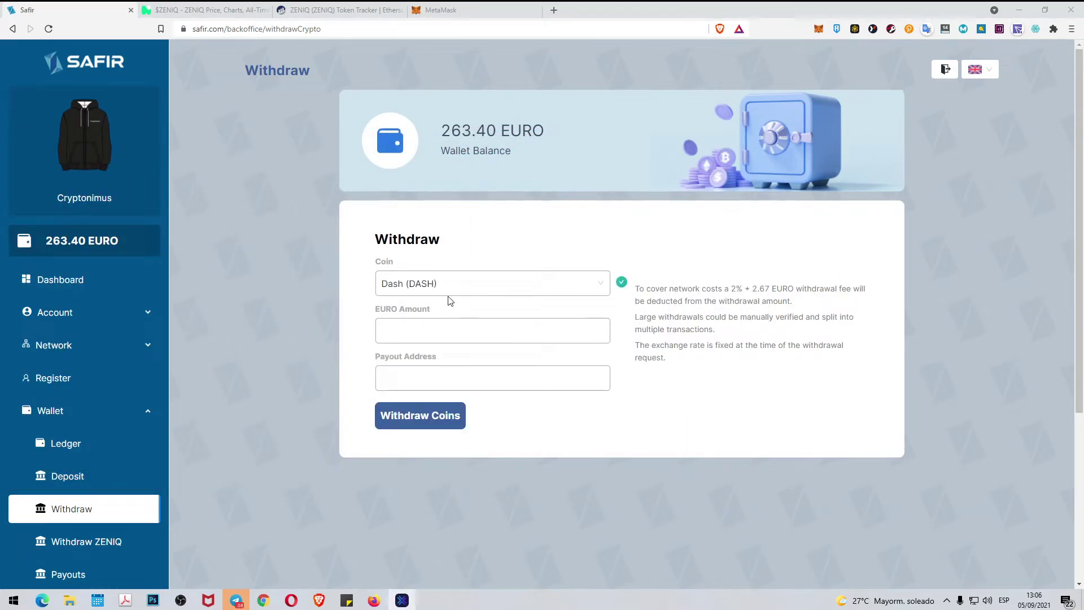
pyautogui.click(435, 289)
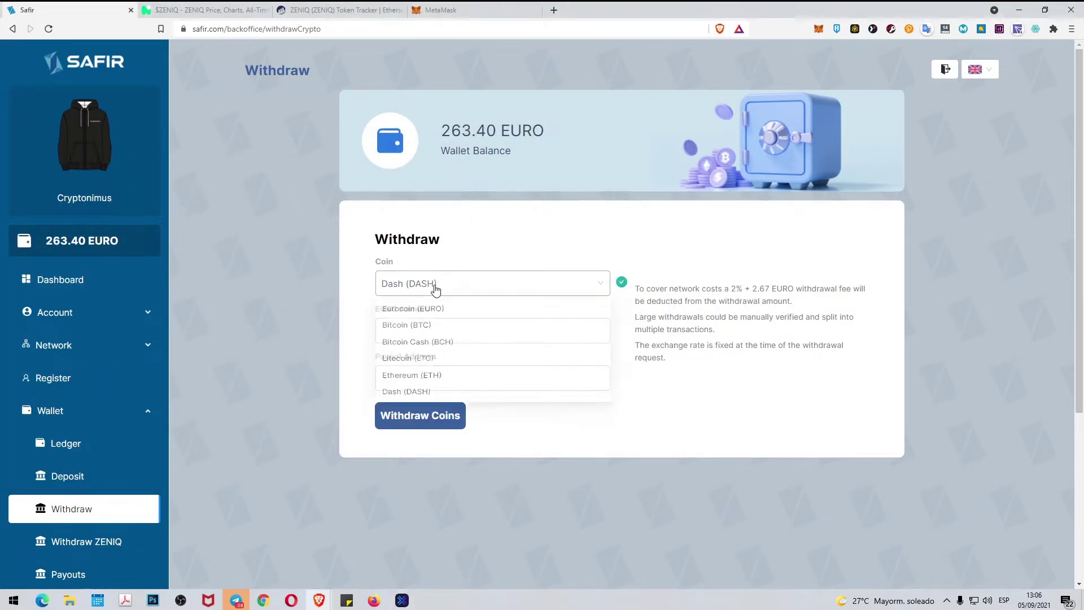
pyautogui.click(421, 359)
pyautogui.hotkey('alt', 'Tab')
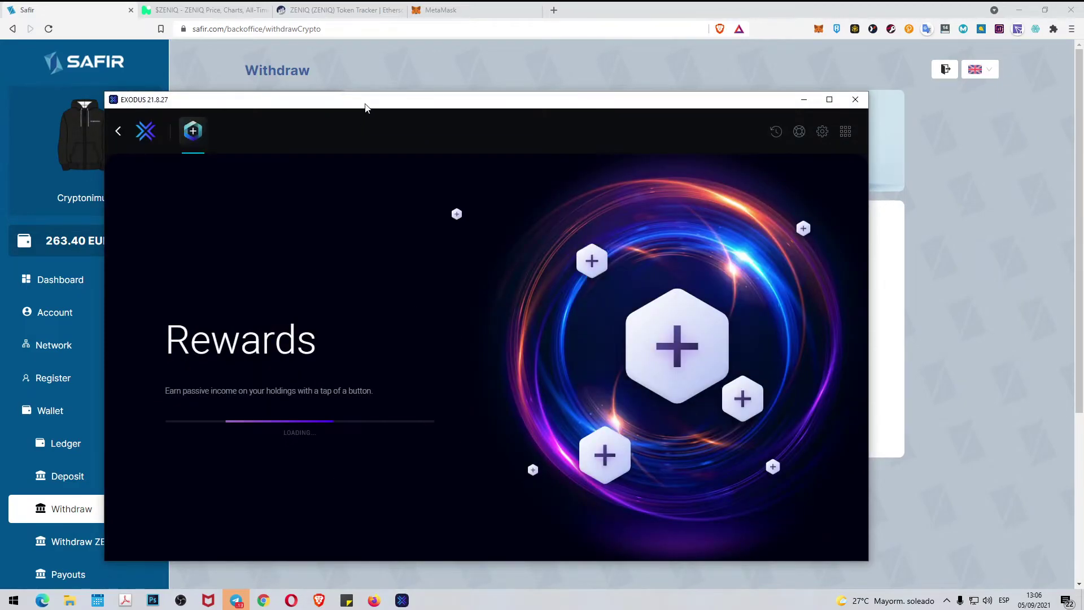
pyautogui.hotkey('alt', 'Tab')
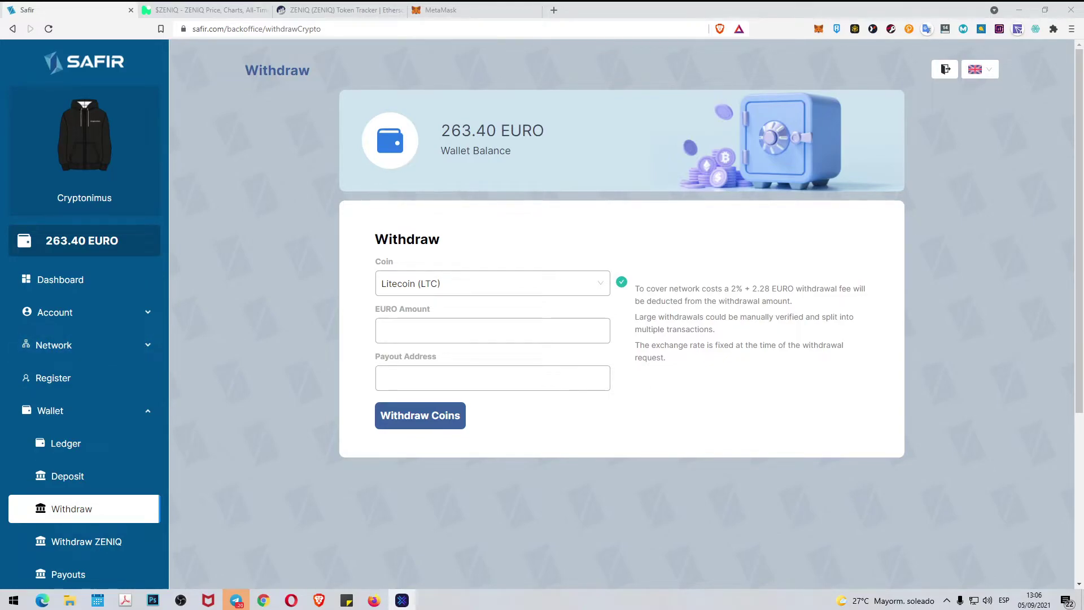
# Paste the Exodus Litecoin address as payout address and enter 263 as the EURO Amount
pyautogui.click(477, 331)
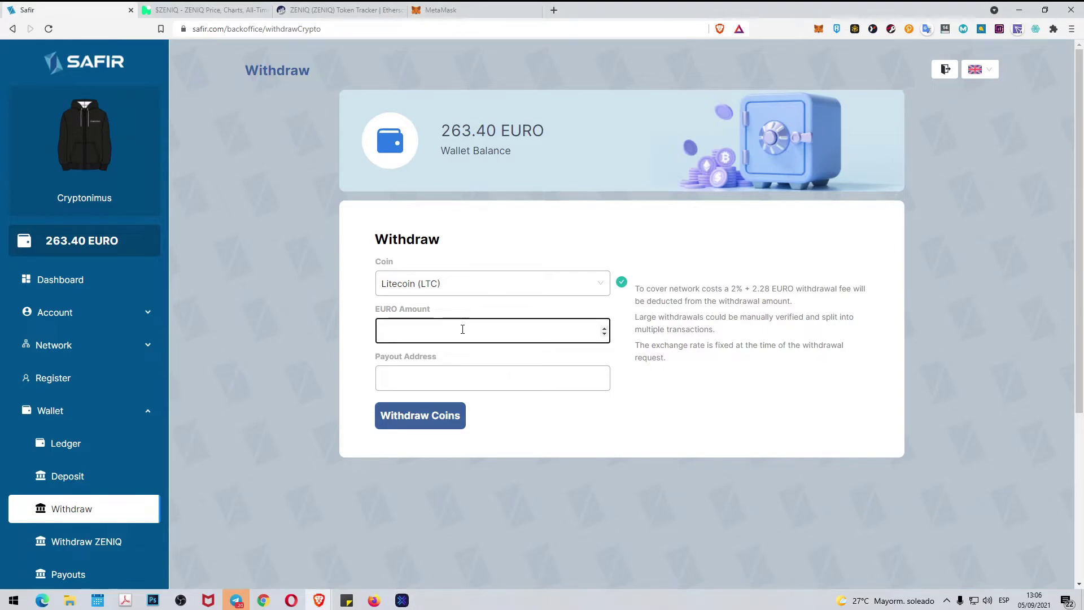
pyautogui.click(423, 383)
pyautogui.click(457, 335)
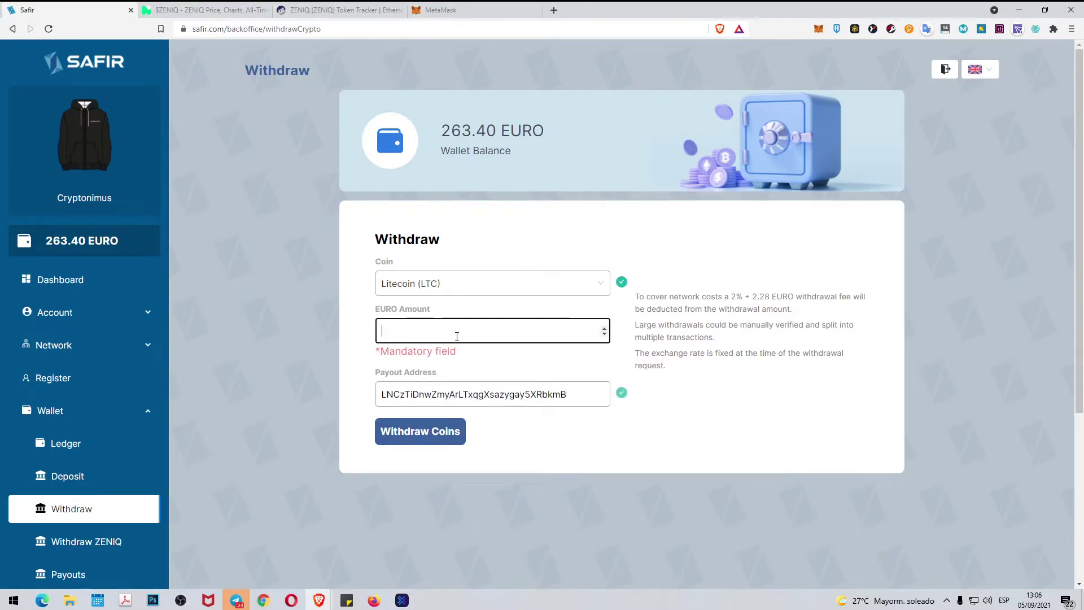
pyautogui.write('260')
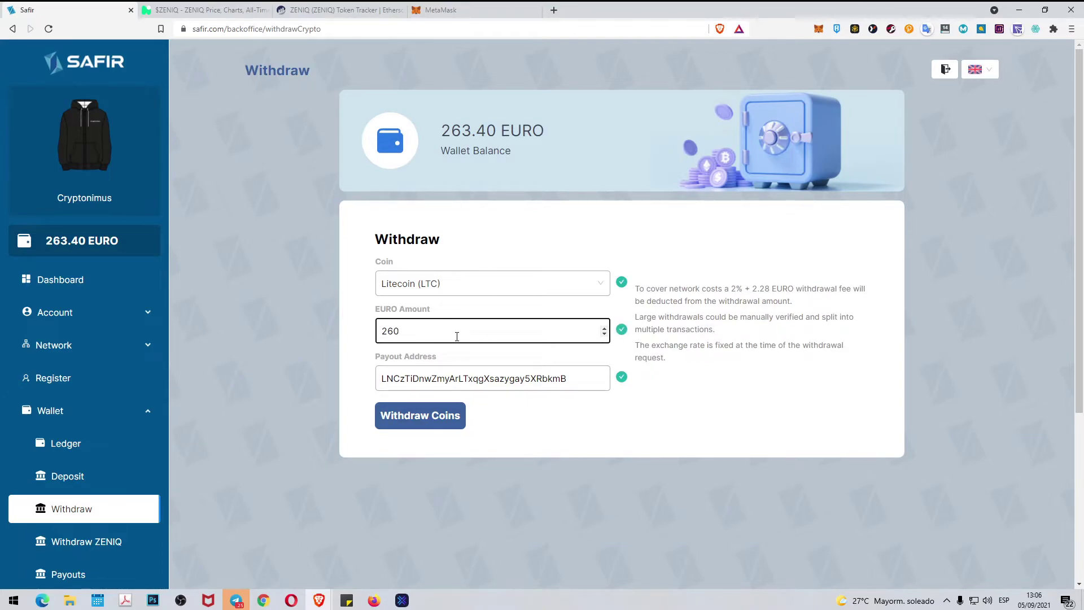
pyautogui.press('BackSpace')
pyautogui.write('3')
# Submit the 263 EURO withdrawal, authorize it with the saved password and second-factor code, and dismiss the confirmation
pyautogui.click(441, 416)
pyautogui.click(450, 175)
pyautogui.click(450, 213)
pyautogui.click(462, 224)
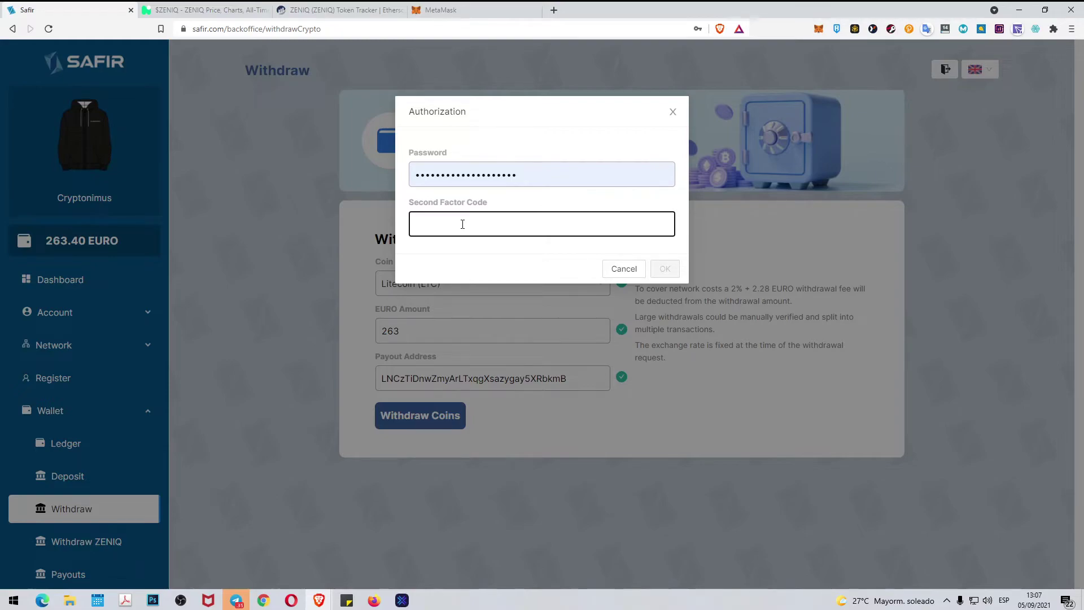
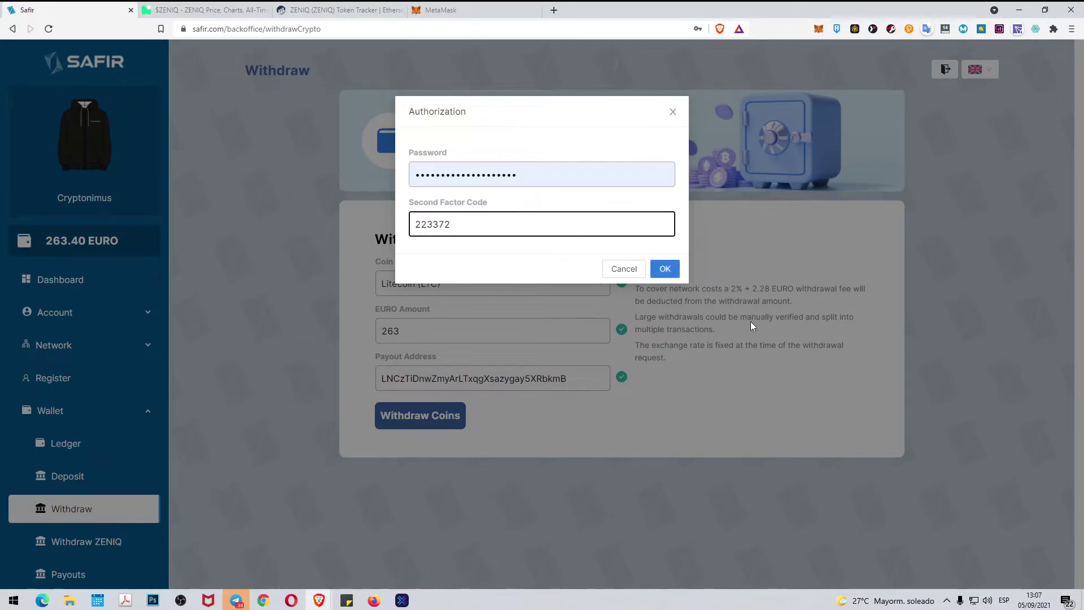
pyautogui.click(665, 268)
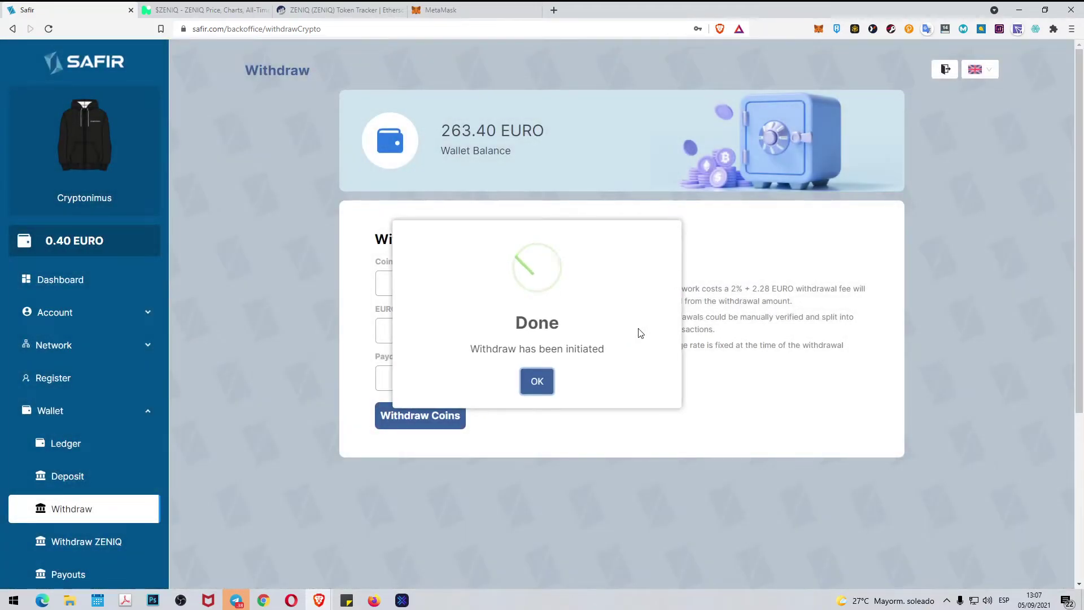
pyautogui.click(536, 383)
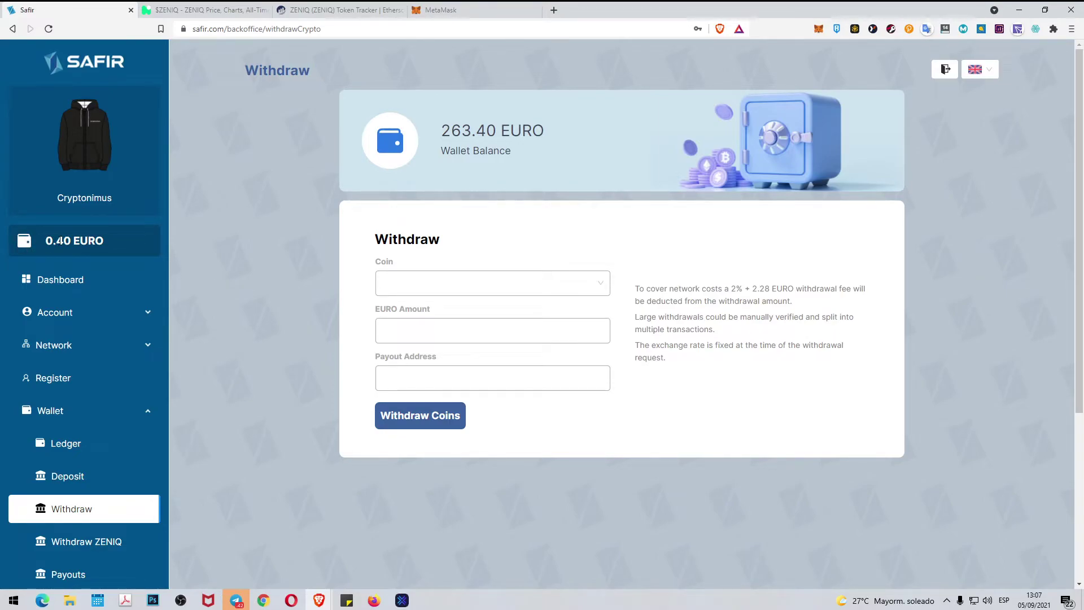
# Check the 0.40 EURO balance and the ZENIQ hub options, then open the Payouts list
pyautogui.moveTo(47, 241); pyautogui.dragTo(86, 240)
pyautogui.click(85, 238)
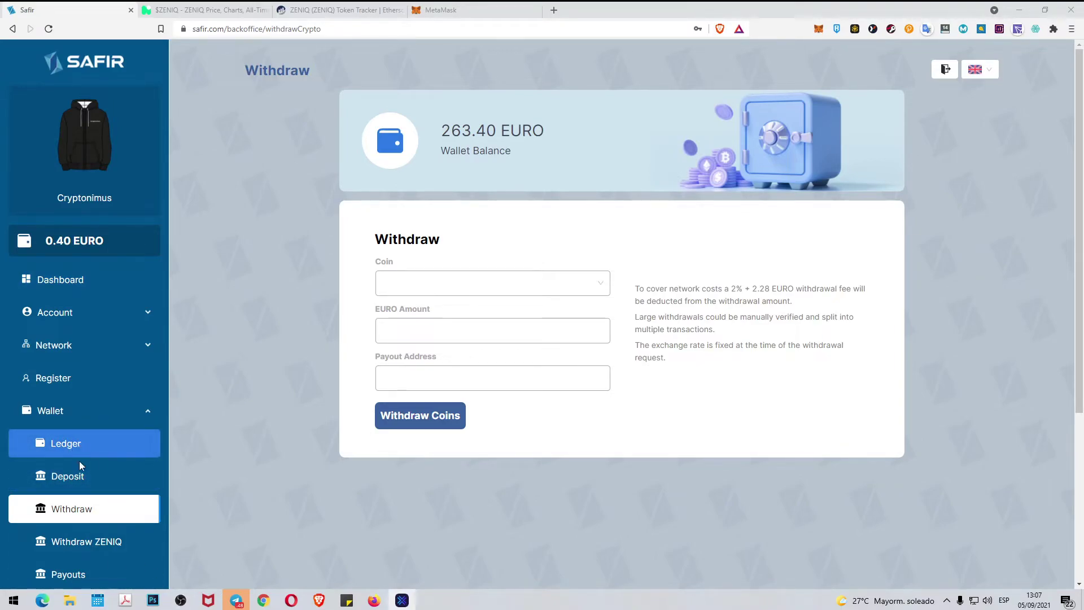
pyautogui.scroll(-2, 80, 460)
pyautogui.click(91, 430)
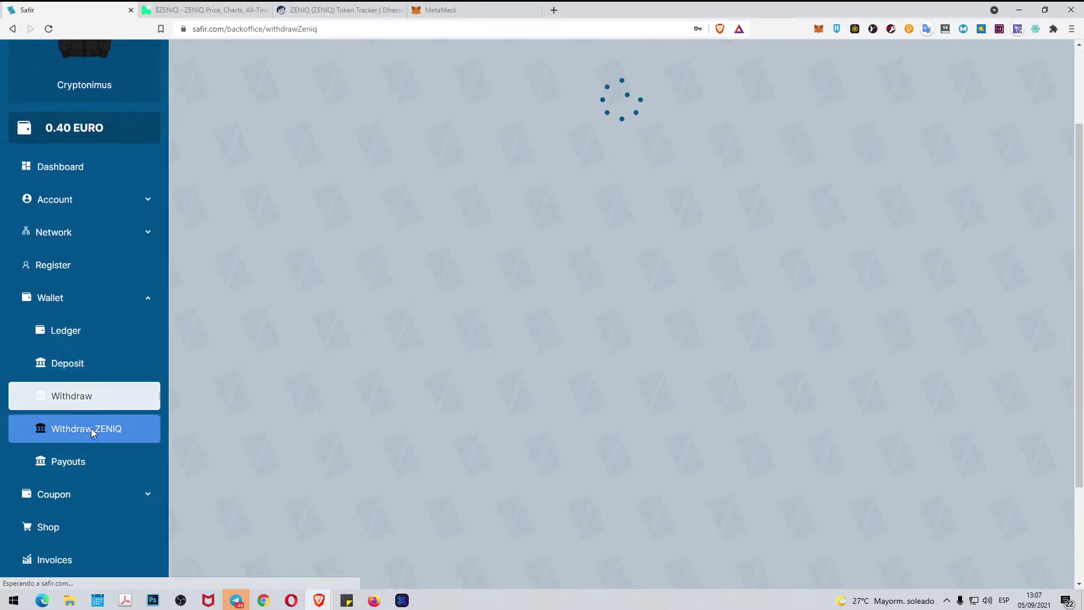
pyautogui.click(514, 179)
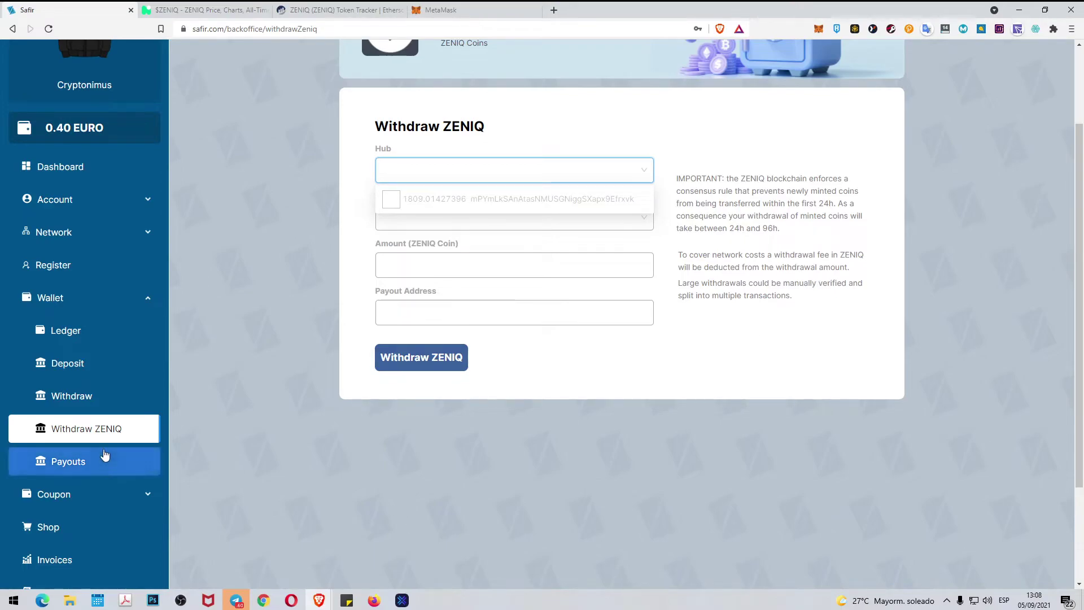
pyautogui.click(82, 467)
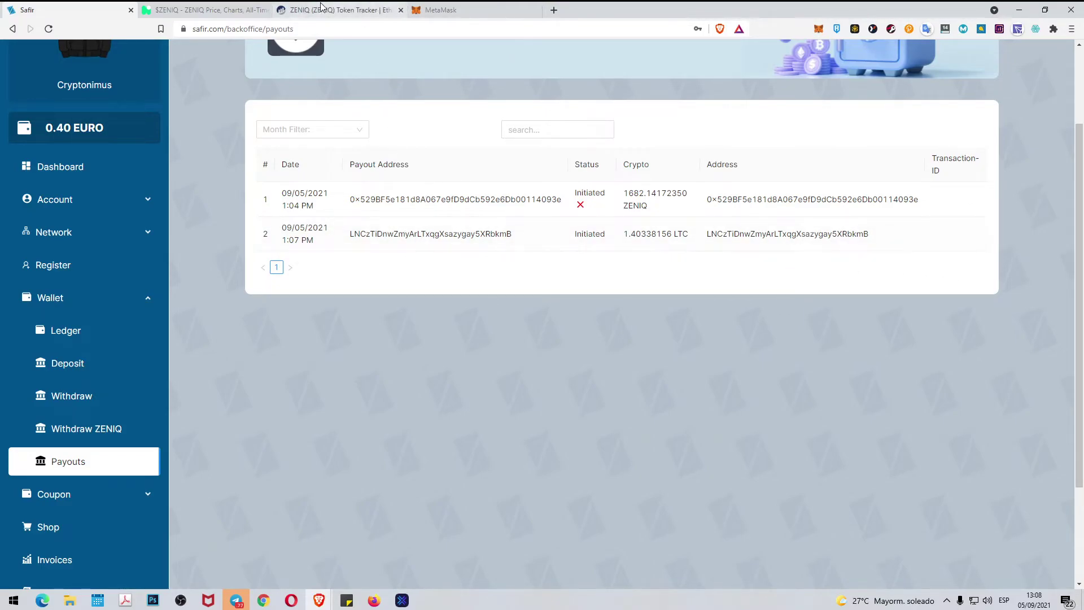
pyautogui.click(458, 10)
pyautogui.click(49, 29)
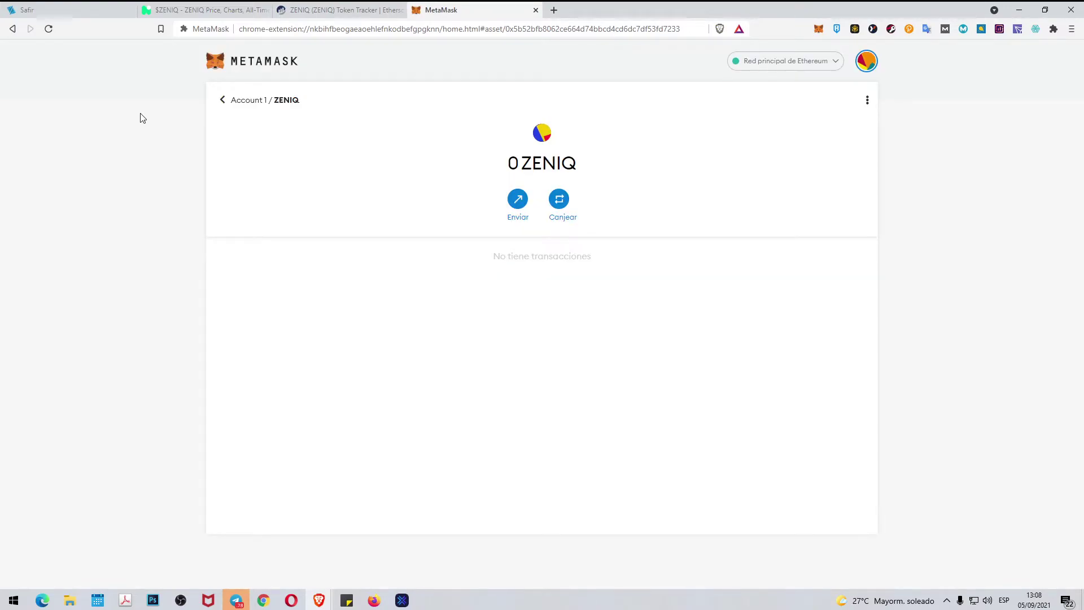
pyautogui.click(74, 11)
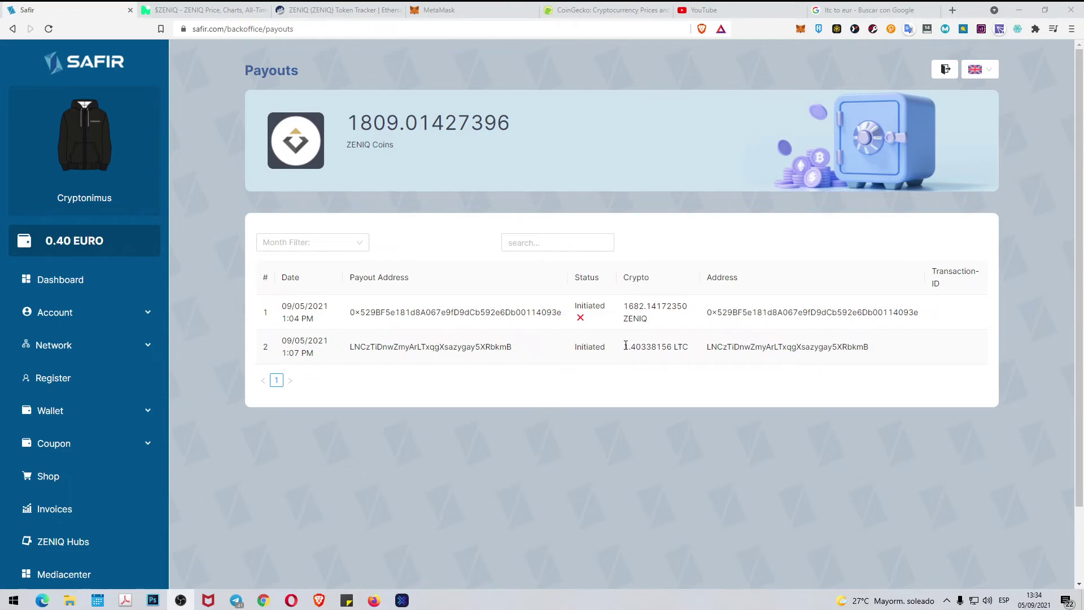
# Copy the 1.40338156 LTC payout amount into Google's ltc to eur converter
pyautogui.moveTo(623, 348); pyautogui.dragTo(673, 349)
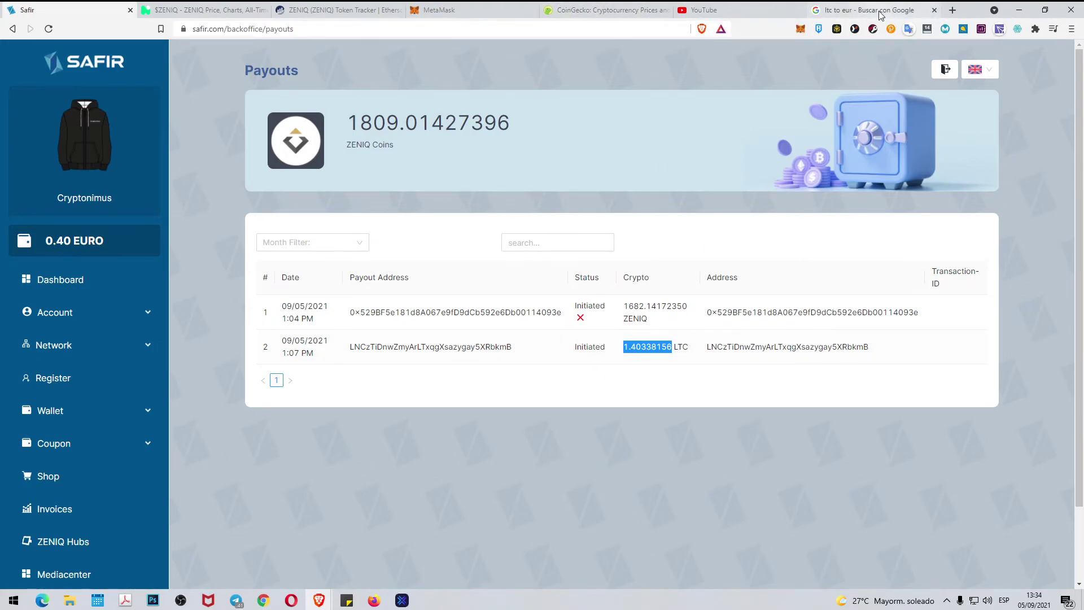
pyautogui.click(877, 11)
pyautogui.doubleClick(178, 230)
pyautogui.click(177, 230)
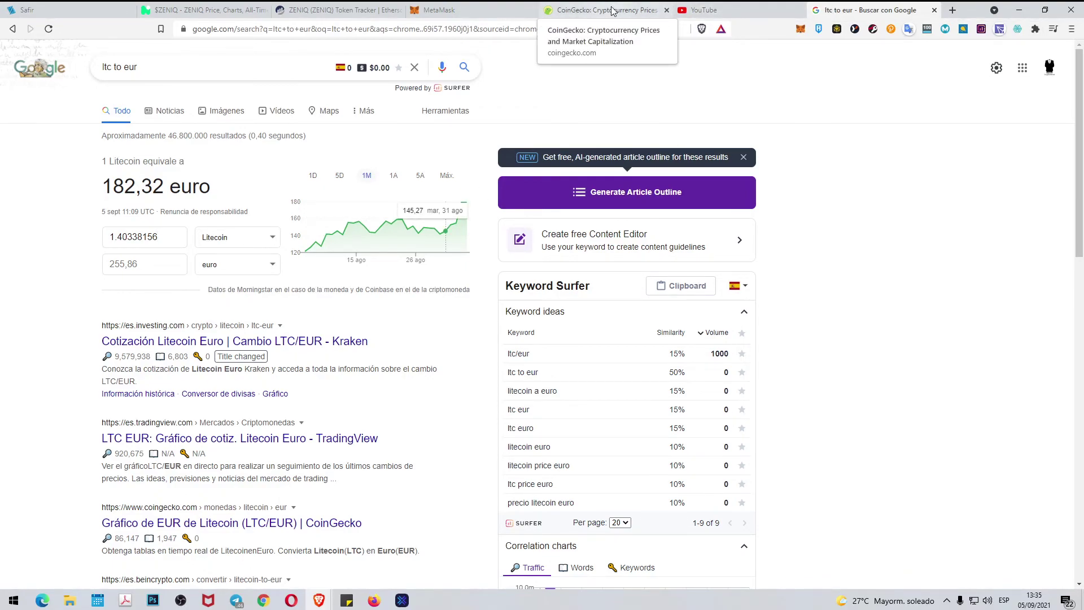
# Go back to the Safir tab and open the Dashboard
pyautogui.click(33, 9)
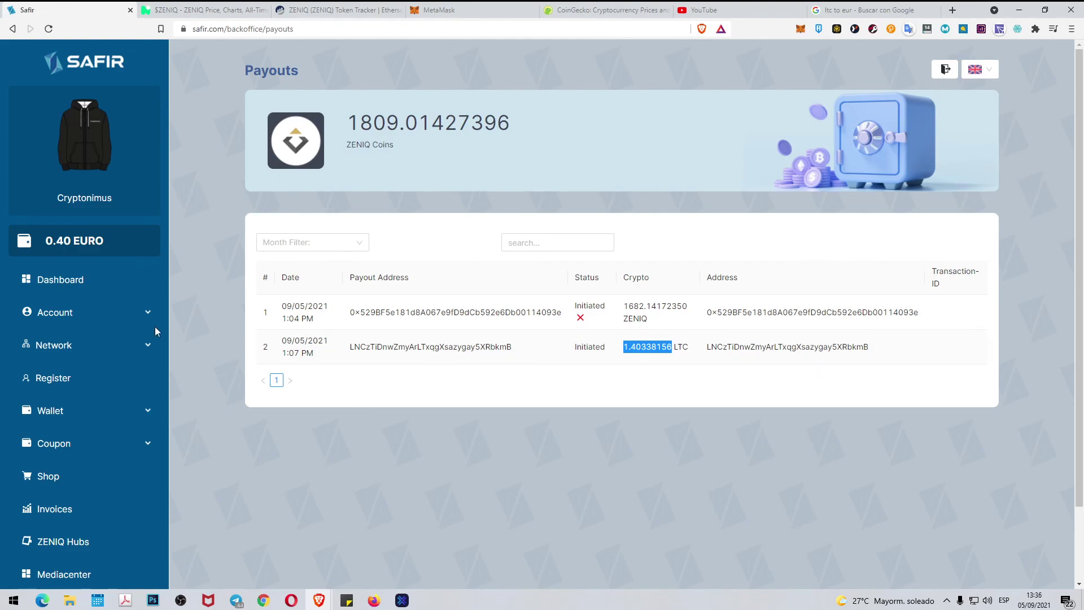
pyautogui.click(82, 280)
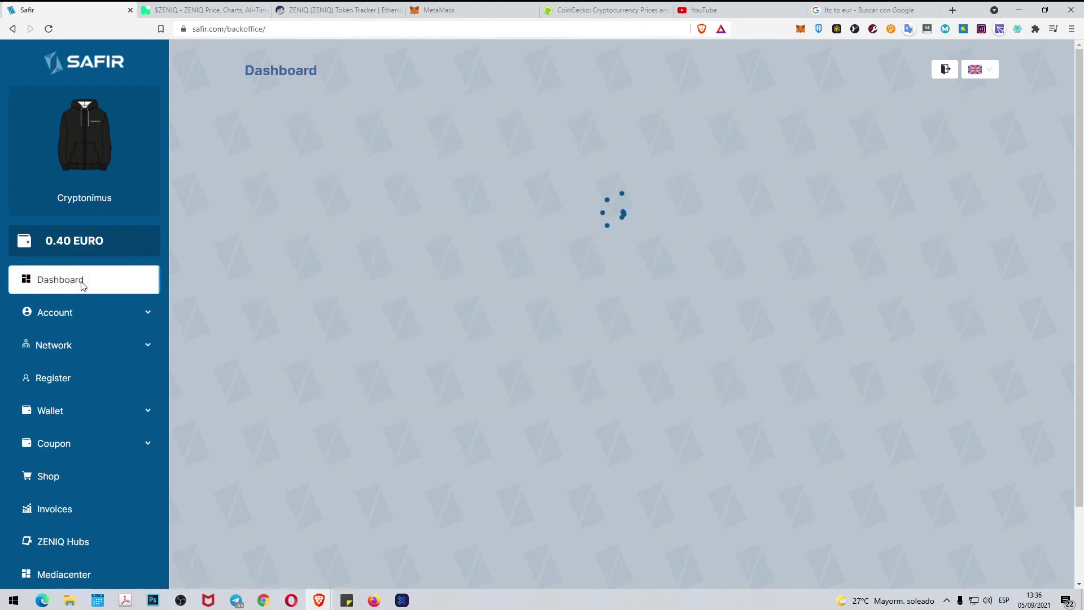